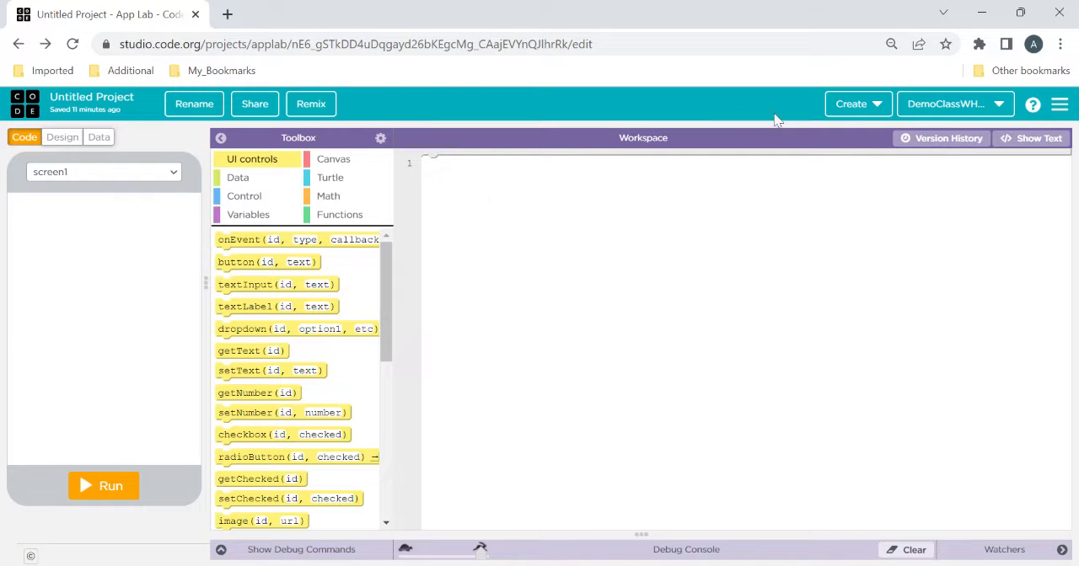
pyautogui.click(876, 110)
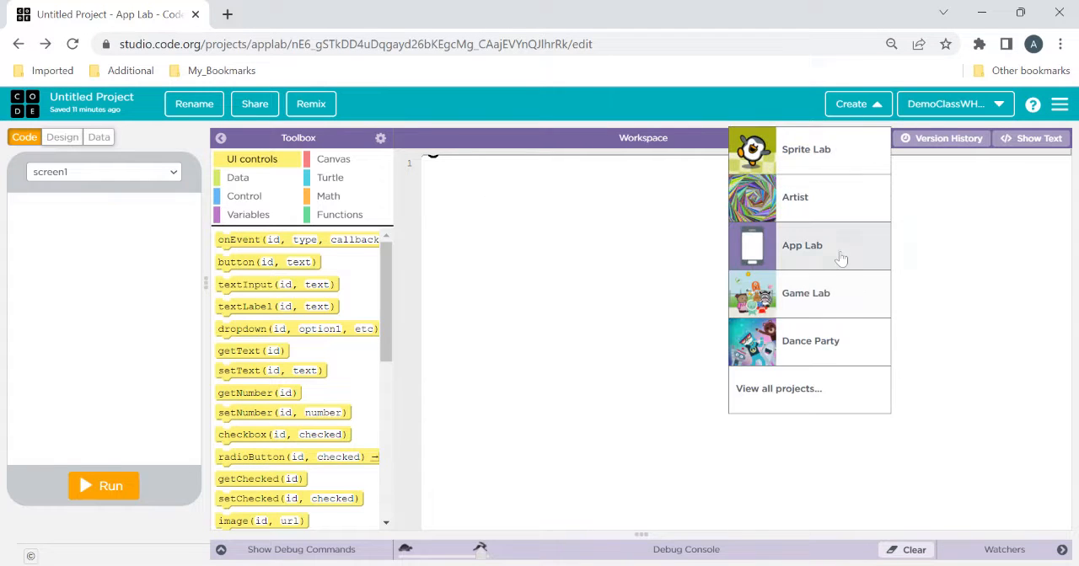
pyautogui.click(624, 268)
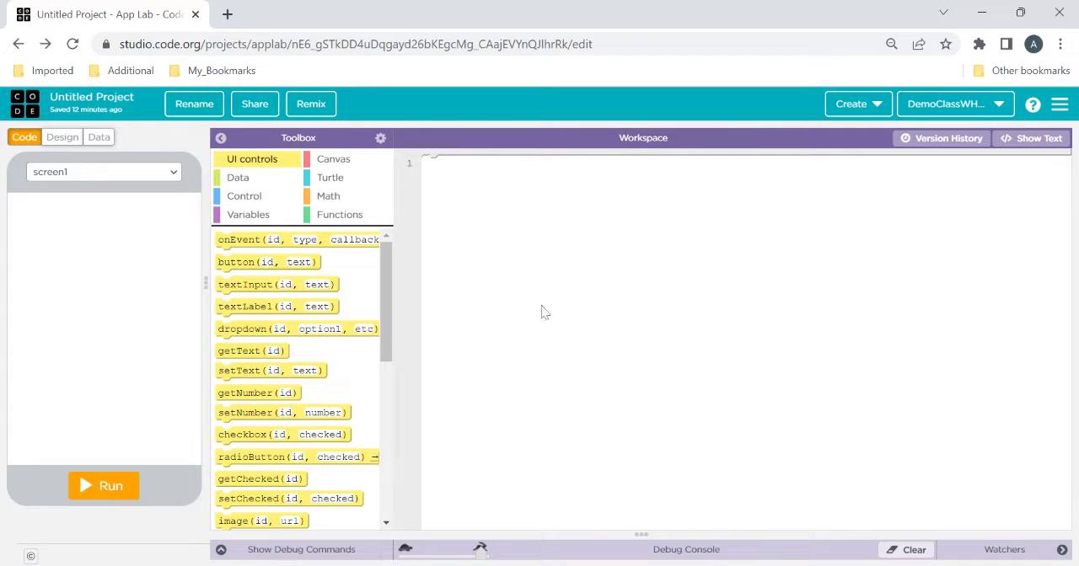
# Switch the project to design mode and place a label near the top of screen1, at about x 105, y 35
pyautogui.click(64, 137)
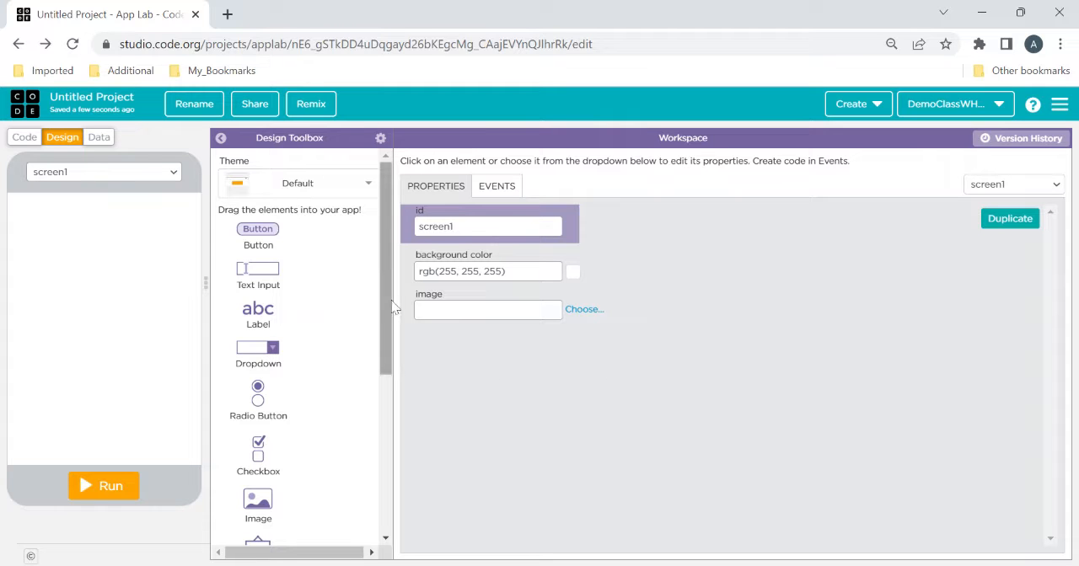
pyautogui.moveTo(386, 306)
pyautogui.mouseDown()
pyautogui.moveTo(403, 466)
pyautogui.moveTo(404, 304)
pyautogui.mouseUp()
pyautogui.moveTo(385, 301); pyautogui.dragTo(388, 305)
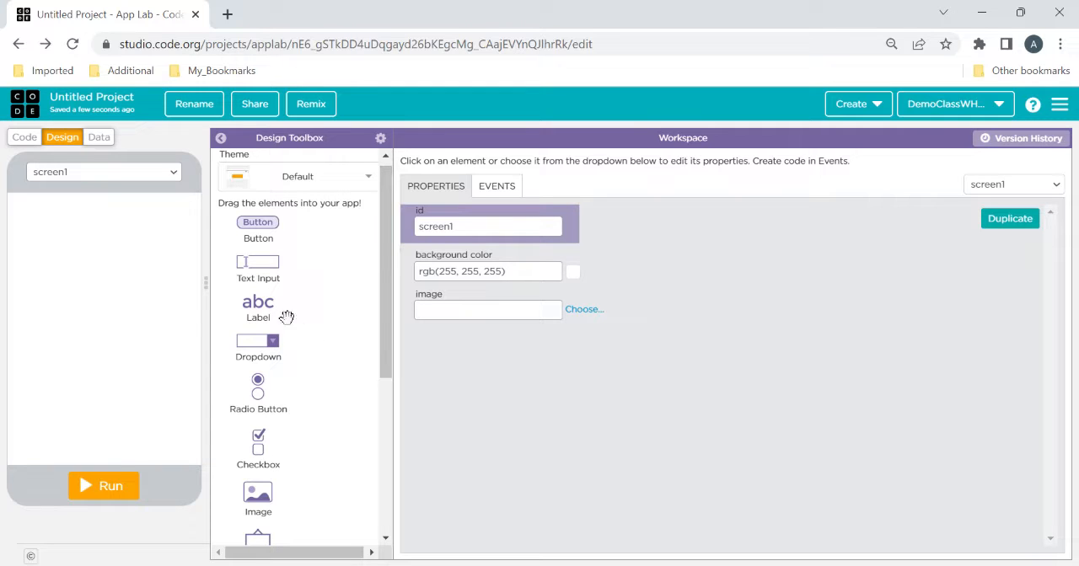
pyautogui.moveTo(258, 305); pyautogui.dragTo(91, 232)
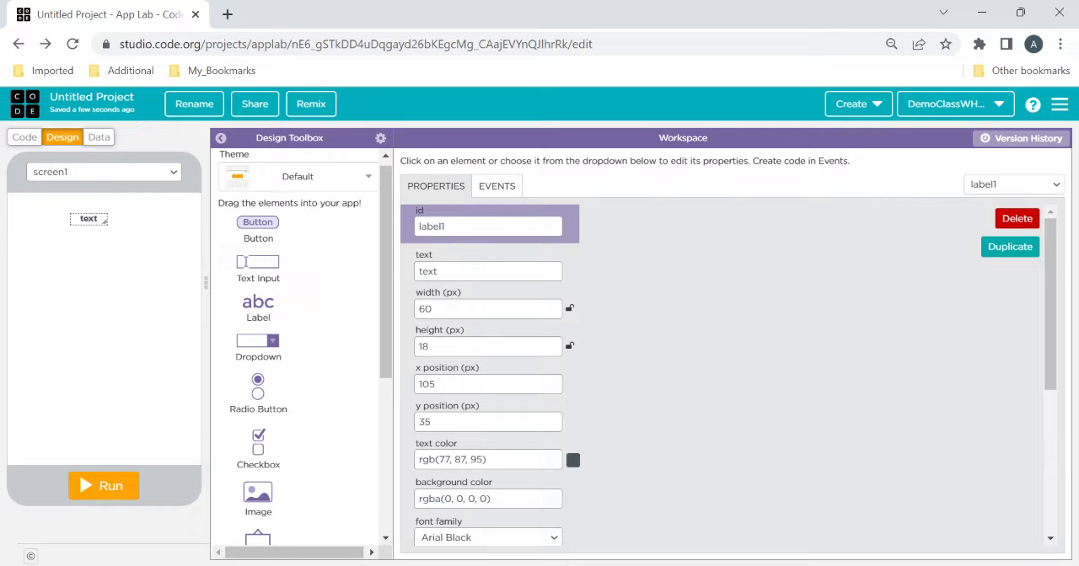
# Set the label's text to "Enter the base of a triangle"
pyautogui.doubleClick(428, 270)
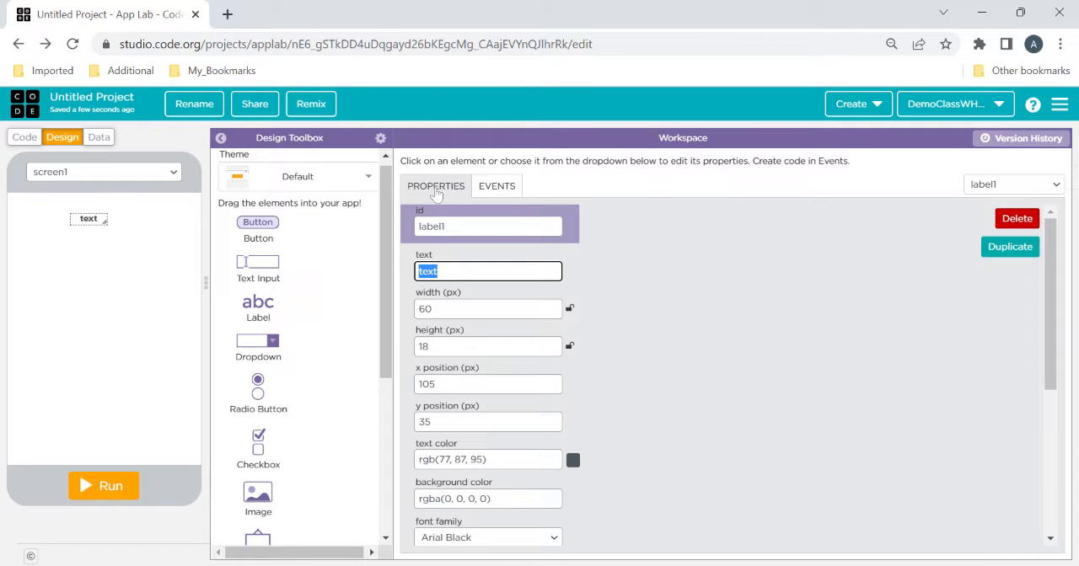
pyautogui.click(87, 213)
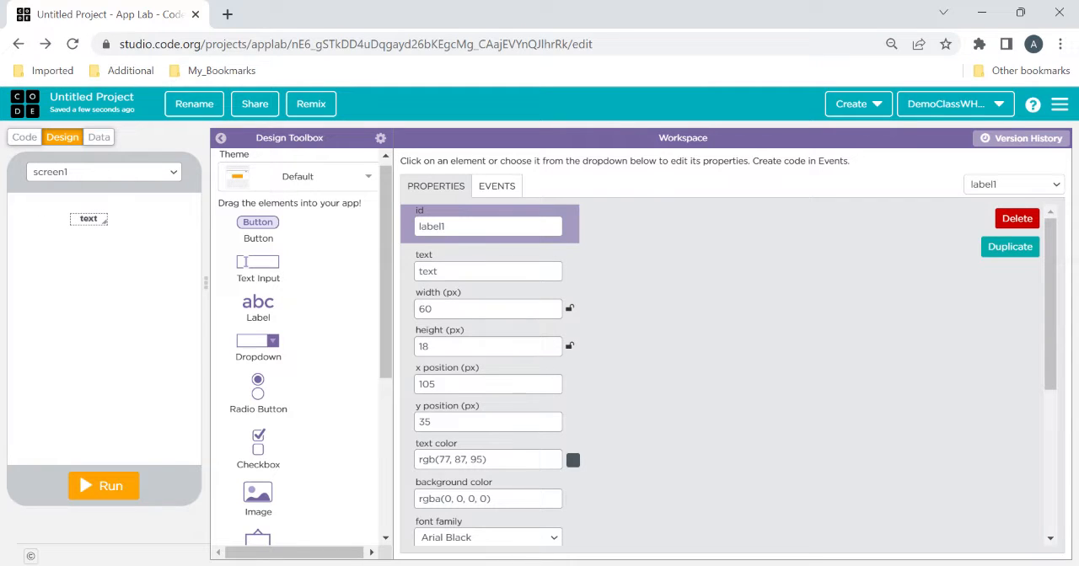
pyautogui.doubleClick(428, 272)
pyautogui.click(440, 271)
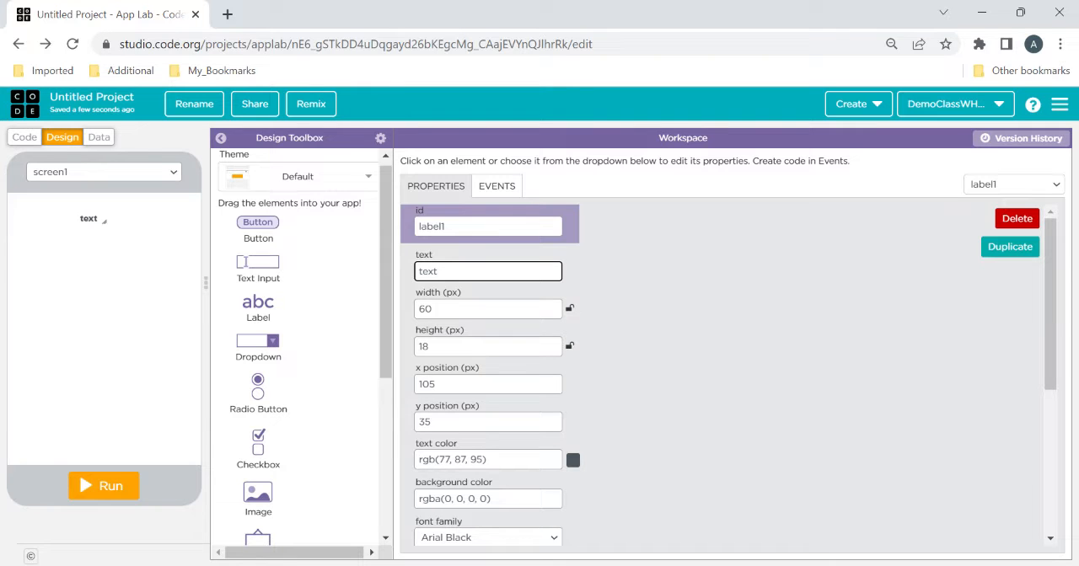
pyautogui.press('BackSpace')
pyautogui.press('BackSpace')
pyautogui.press('BackSpace')
pyautogui.press('BackSpace')
pyautogui.write('Enter the ba')
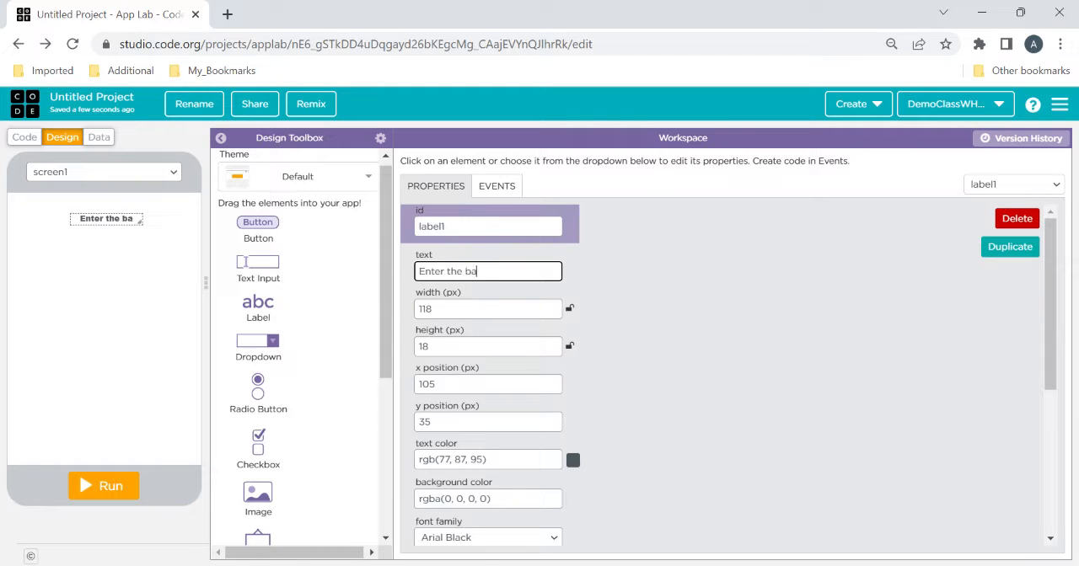
pyautogui.write('se of a triangle')
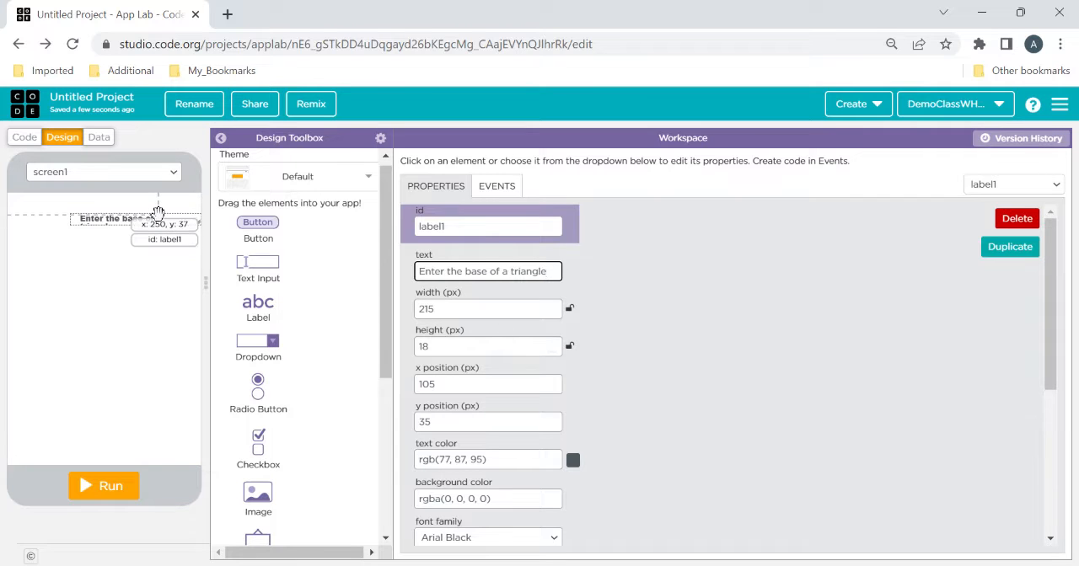
# Move the label to about x 40, y 30 and resize it to 244 px wide and 30 px high
pyautogui.moveTo(157, 211); pyautogui.dragTo(118, 216)
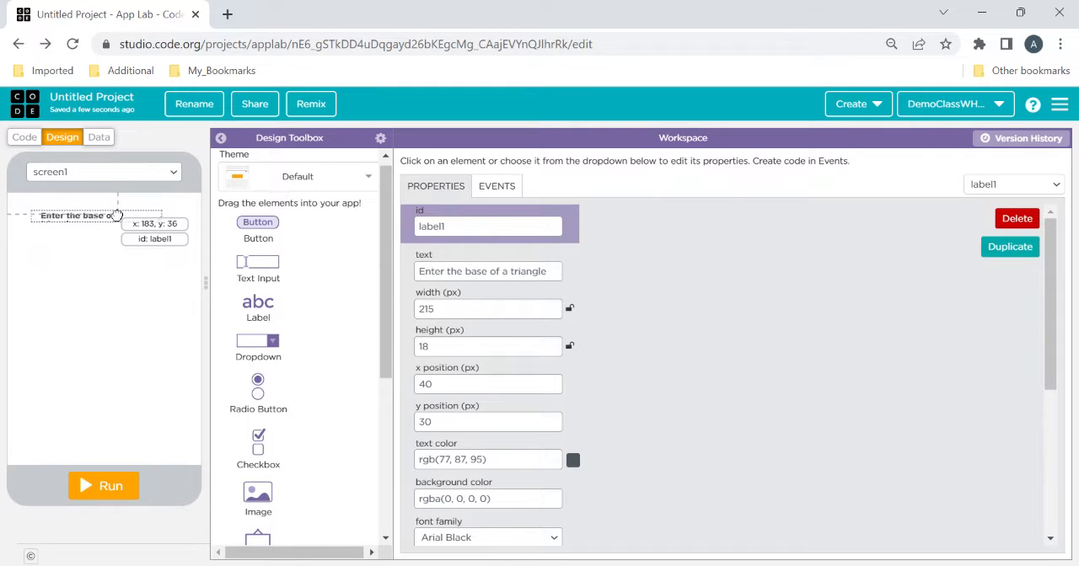
pyautogui.click(555, 343)
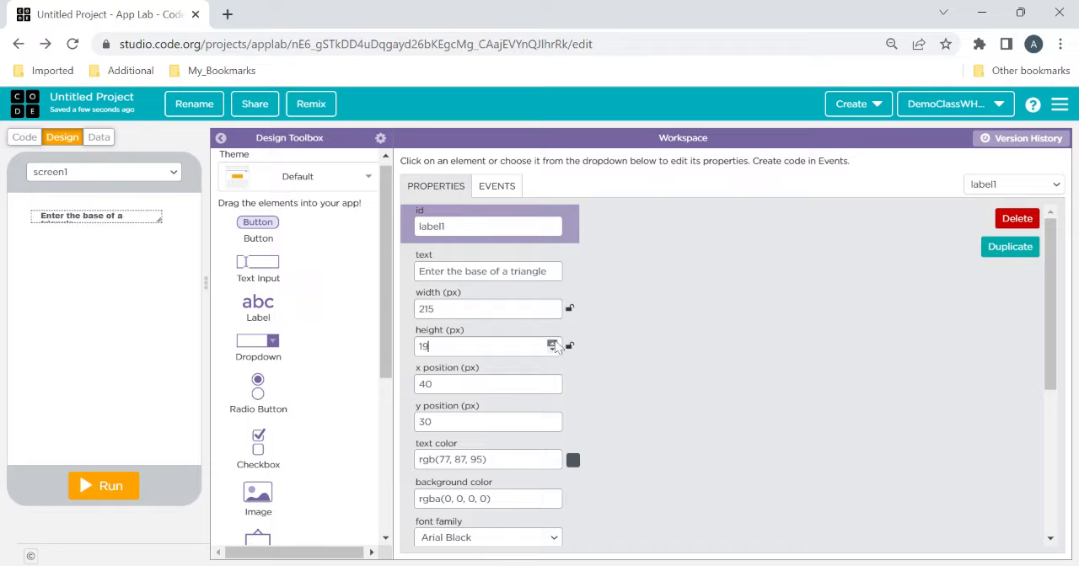
pyautogui.click(555, 344)
pyautogui.click(555, 344)
pyautogui.click(554, 344)
pyautogui.click(555, 344)
pyautogui.click(555, 344)
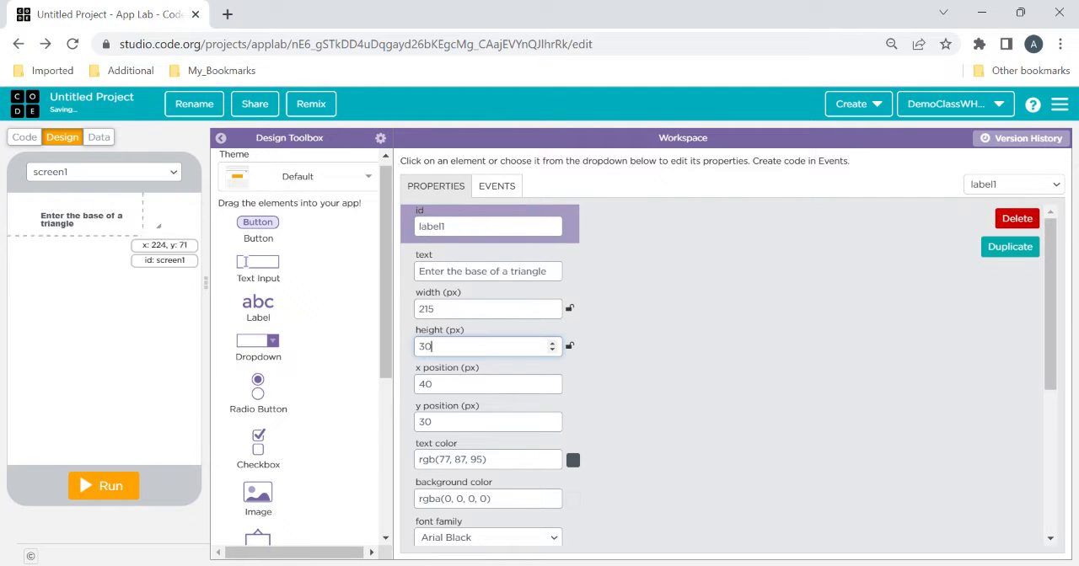
pyautogui.click(553, 307)
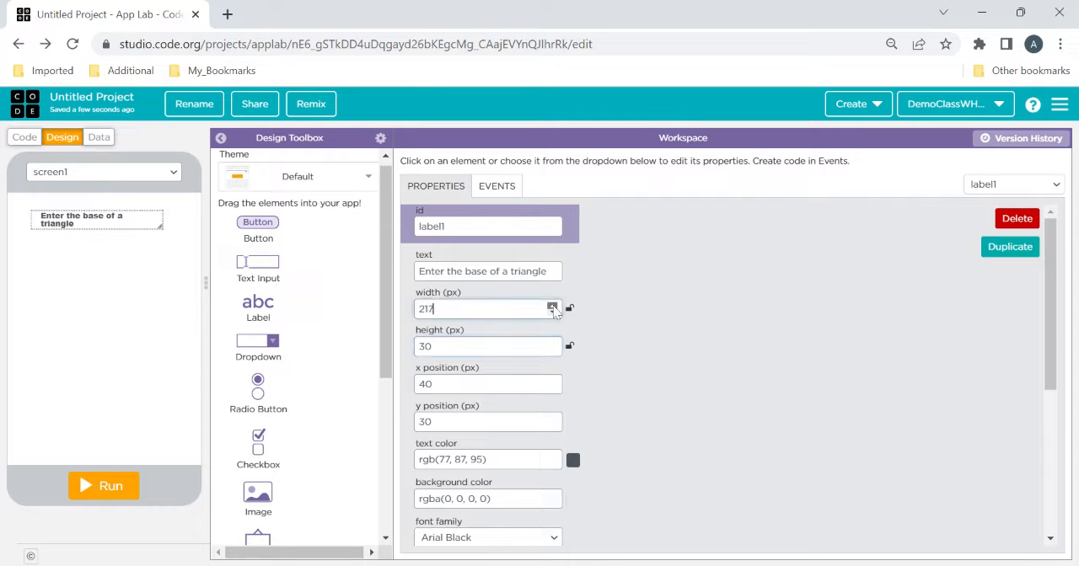
pyautogui.click(553, 307)
pyautogui.click(553, 307)
pyautogui.click(553, 306)
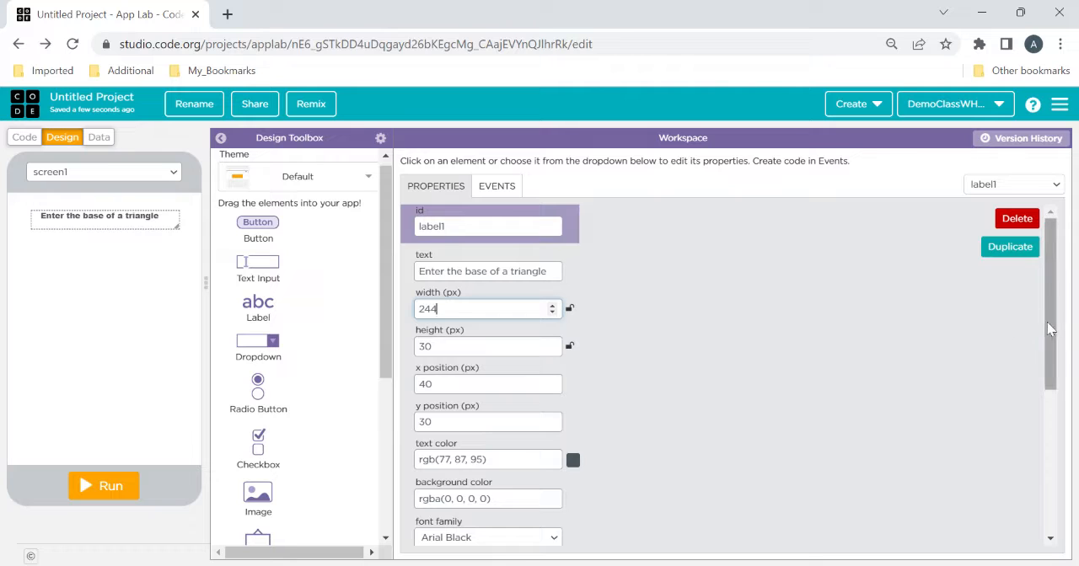
# Set the label's font size to 16 px and refit the label at x 20, y 25 with a width of 275 px
pyautogui.moveTo(1048, 329); pyautogui.dragTo(1051, 434)
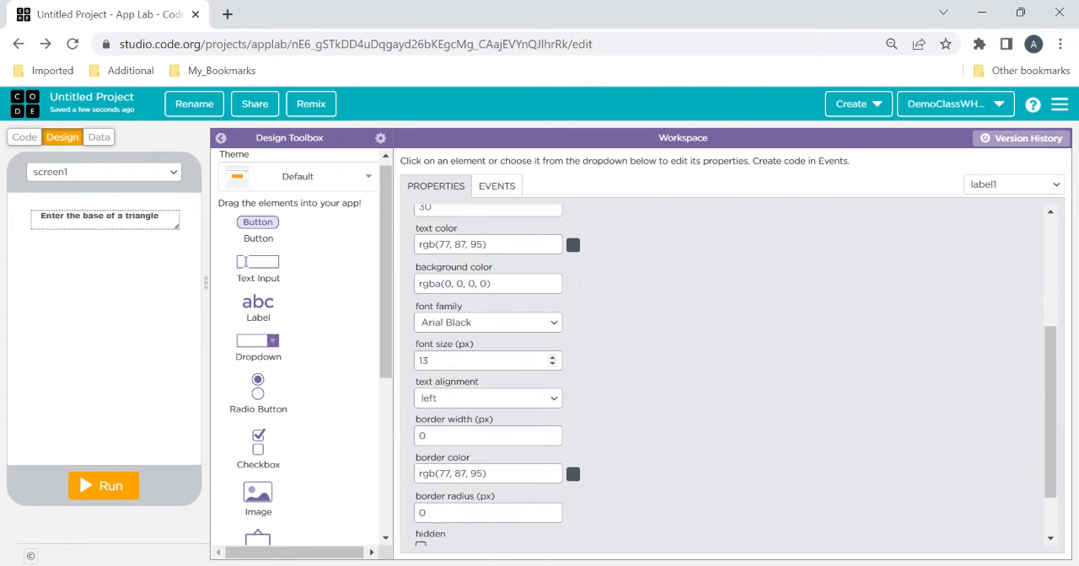
pyautogui.click(553, 358)
pyautogui.click(553, 357)
pyautogui.click(553, 357)
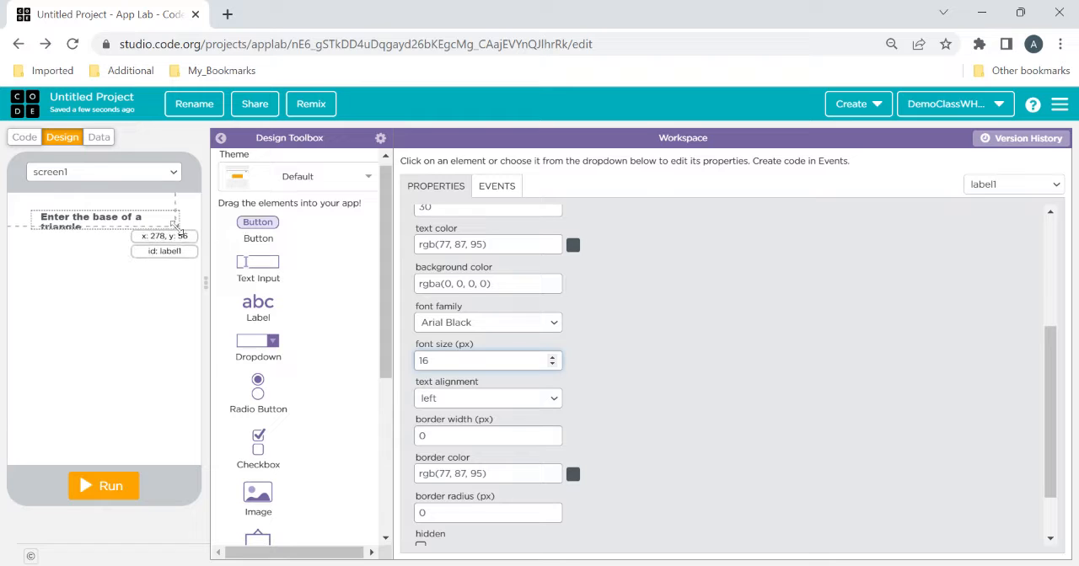
pyautogui.moveTo(182, 229); pyautogui.dragTo(140, 216)
# Set the label's background color to bright green, #34d909
pyautogui.click(490, 284)
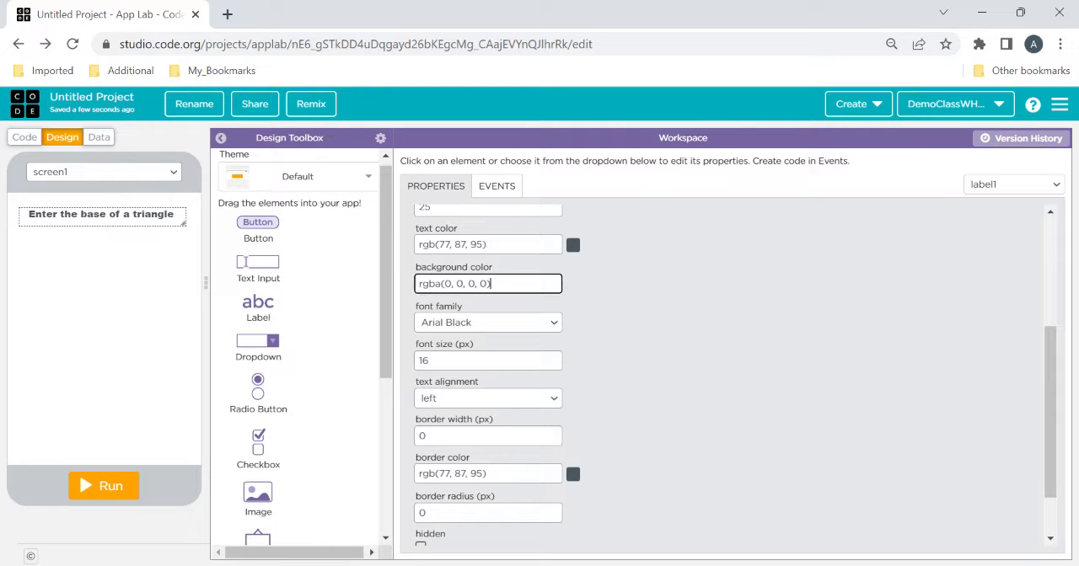
pyautogui.press('BackSpace')
pyautogui.press('BackSpace')
pyautogui.press('BackSpace')
pyautogui.press('BackSpace')
pyautogui.press('BackSpace')
pyautogui.press('BackSpace')
pyautogui.press('BackSpace')
pyautogui.press('BackSpace')
pyautogui.press('BackSpace')
pyautogui.press('BackSpace')
pyautogui.press('BackSpace')
pyautogui.press('BackSpace')
pyautogui.press('BackSpace')
pyautogui.press('BackSpace')
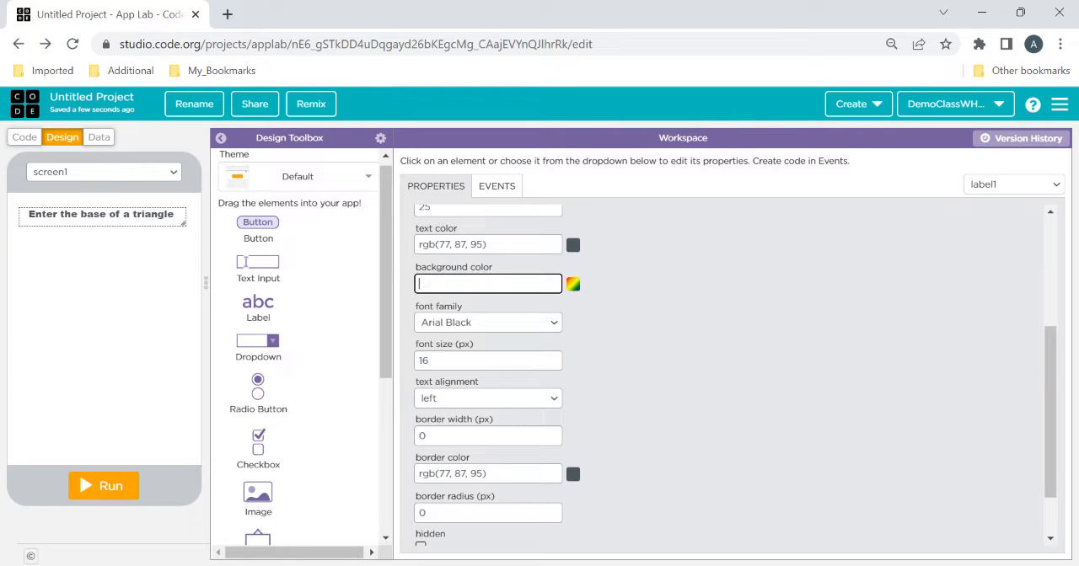
pyautogui.click(573, 285)
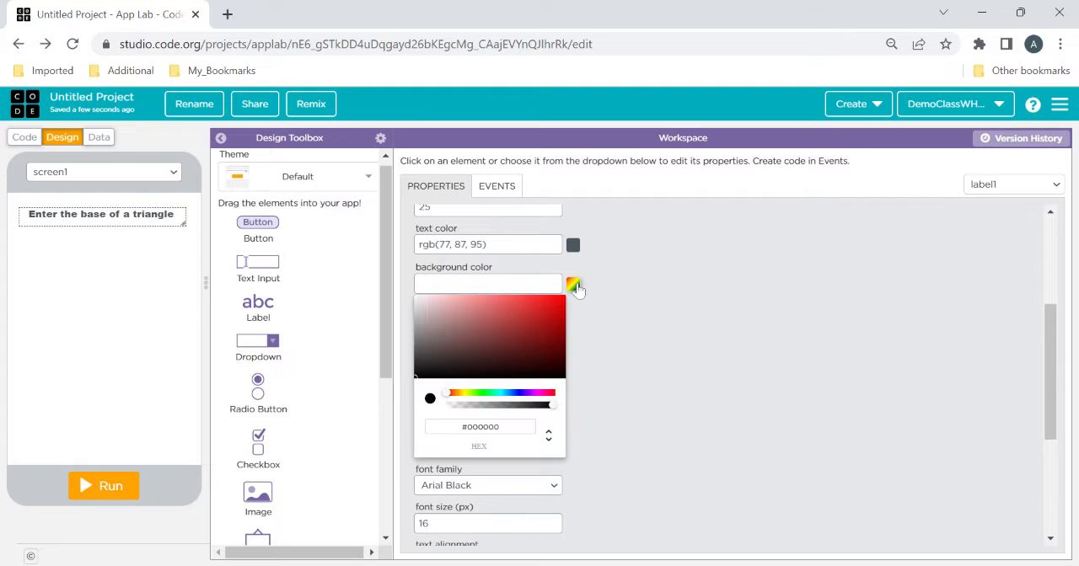
pyautogui.click(487, 393)
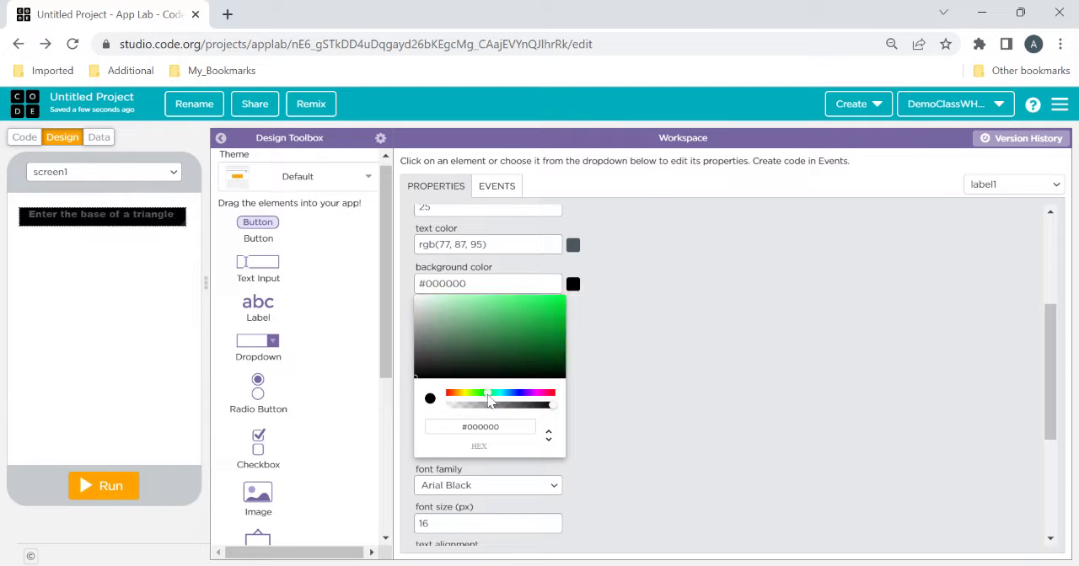
pyautogui.click(502, 327)
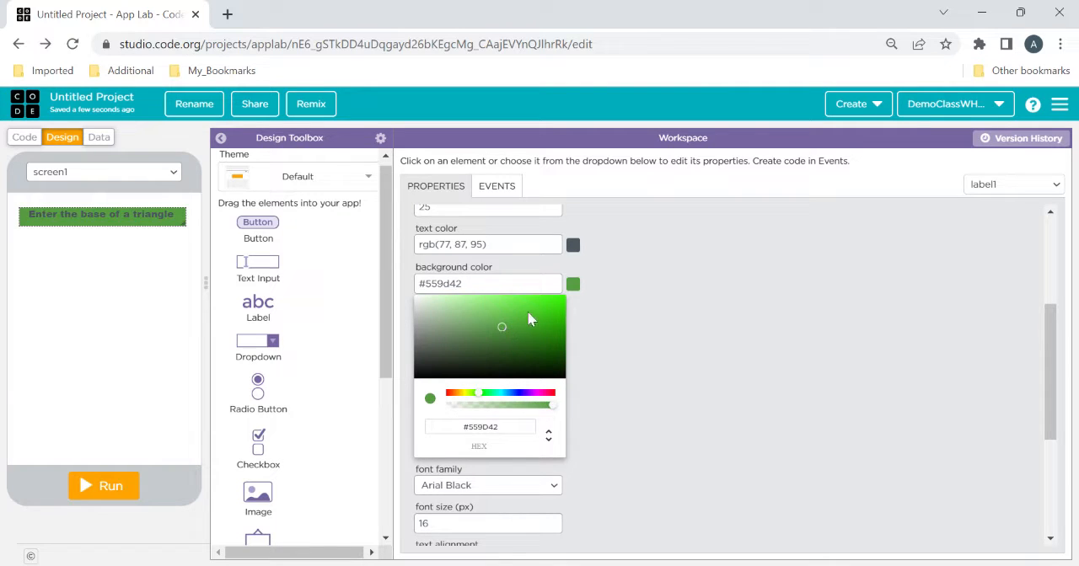
pyautogui.moveTo(530, 318); pyautogui.dragTo(559, 310)
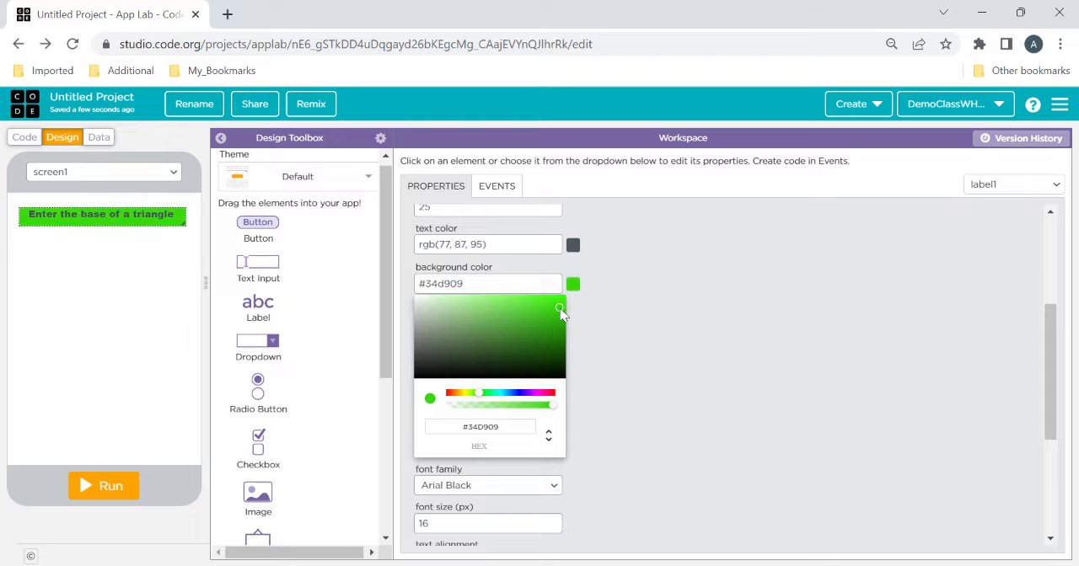
# Set the label's text color to a semi-transparent pink, rgba(211,18,90,0.75)
pyautogui.click(573, 244)
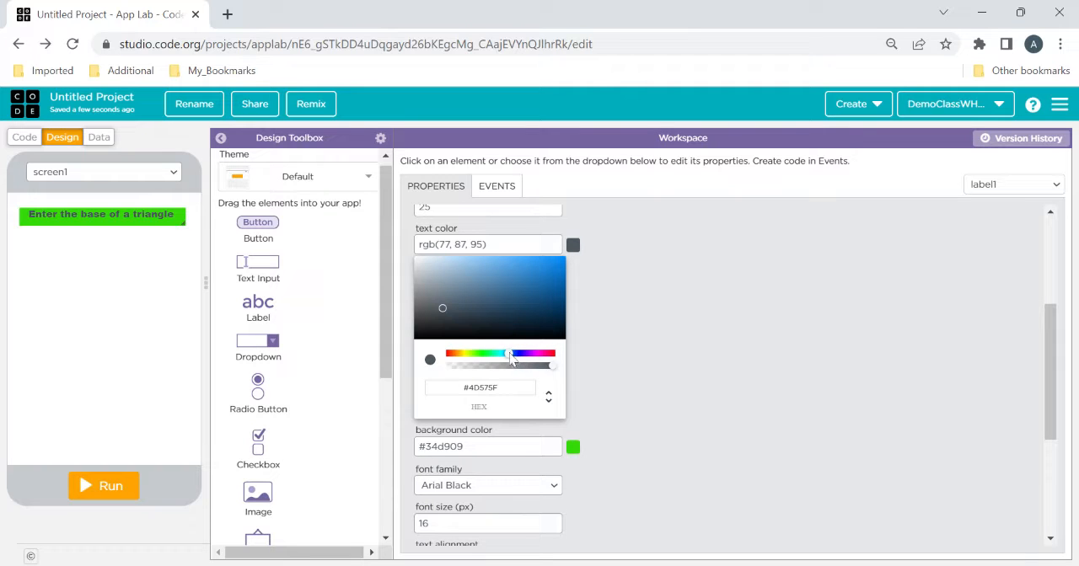
pyautogui.moveTo(514, 356); pyautogui.dragTo(465, 358)
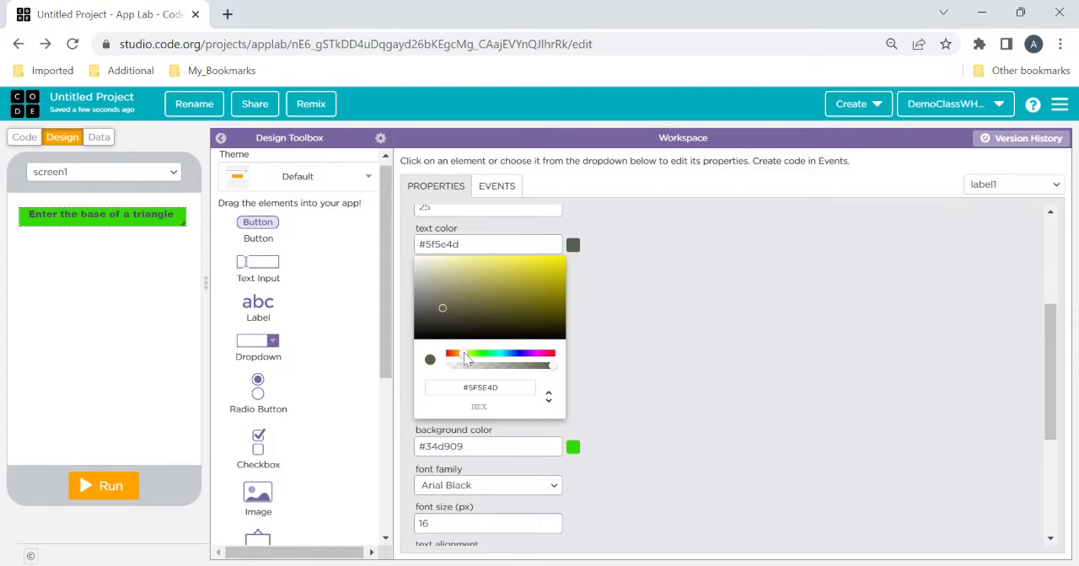
pyautogui.click(457, 365)
pyautogui.click(549, 268)
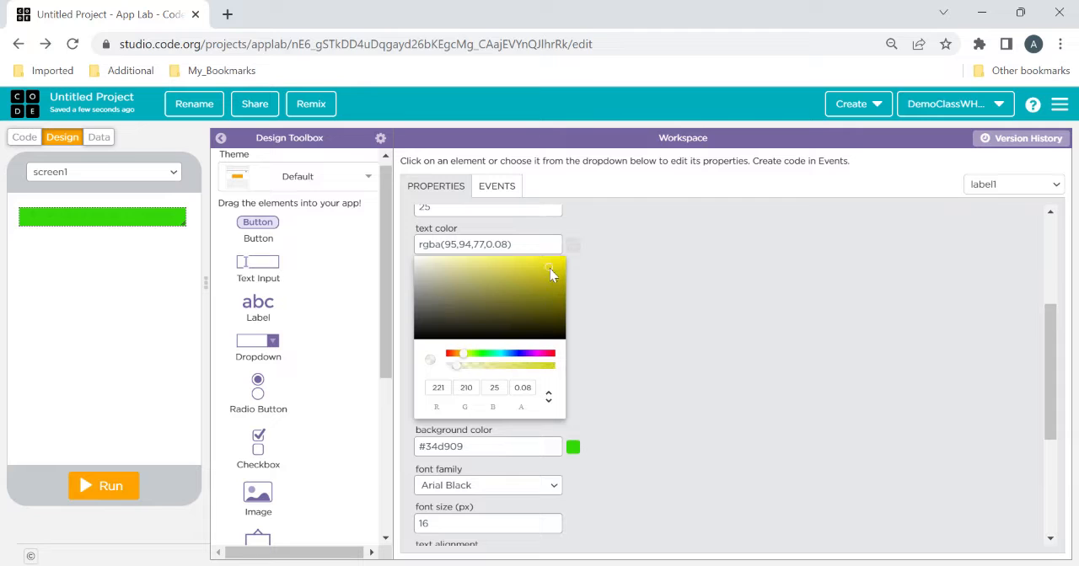
pyautogui.moveTo(533, 357); pyautogui.dragTo(551, 358)
pyautogui.click(521, 278)
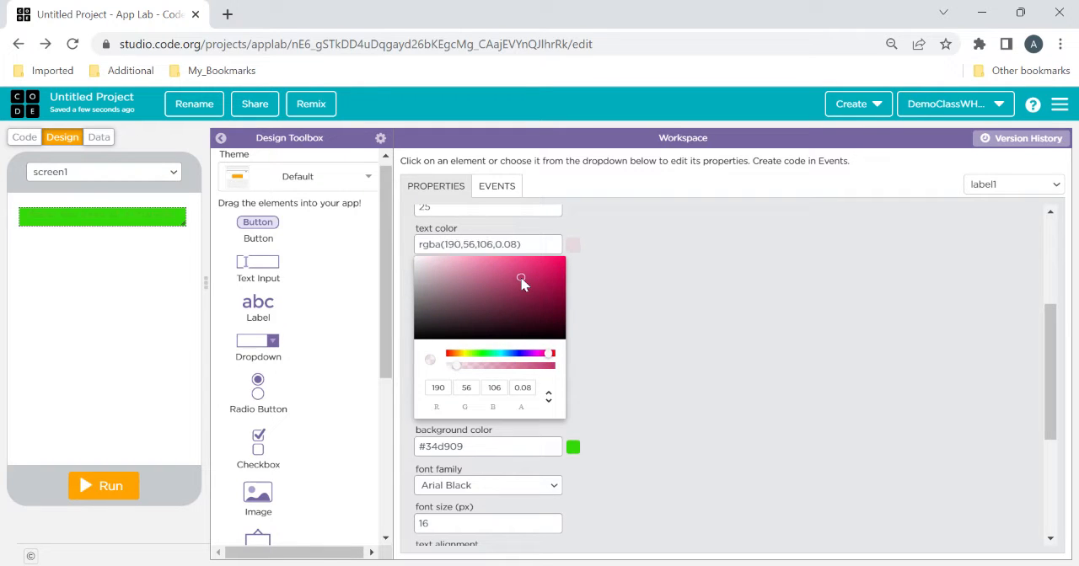
pyautogui.click(552, 269)
pyautogui.click(513, 366)
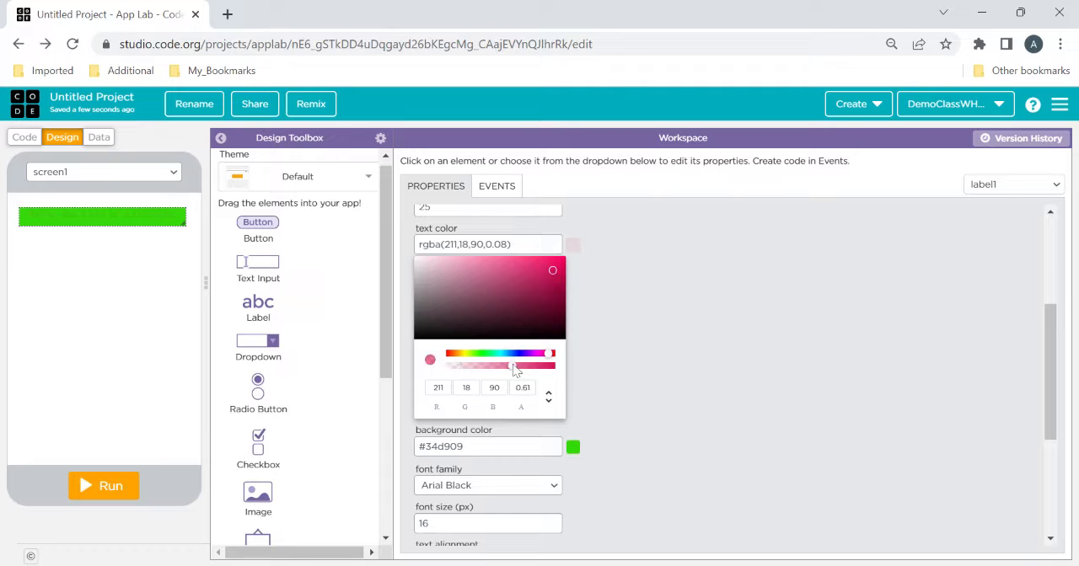
pyautogui.click(529, 365)
pyautogui.click(722, 325)
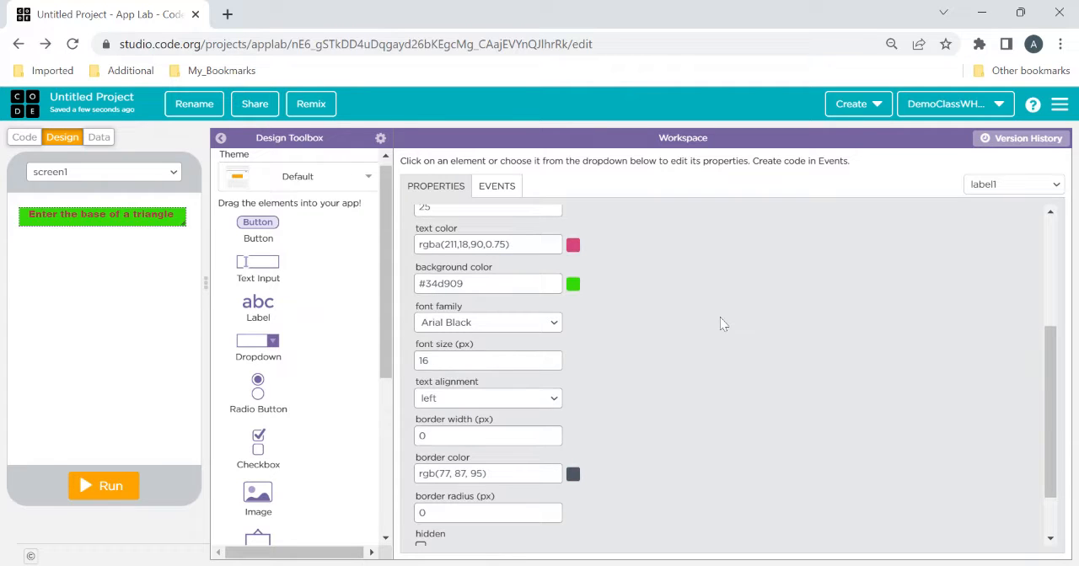
# Widen the app preview slightly and add a text input below the label at about x 65, y 85
pyautogui.moveTo(204, 285); pyautogui.dragTo(222, 287)
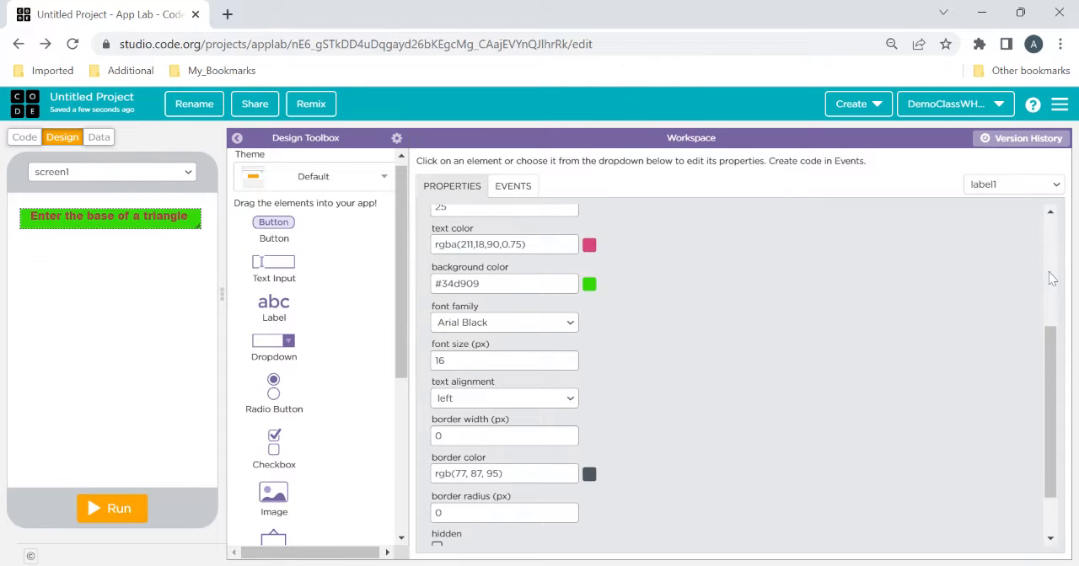
pyautogui.scroll(3, 1052, 279)
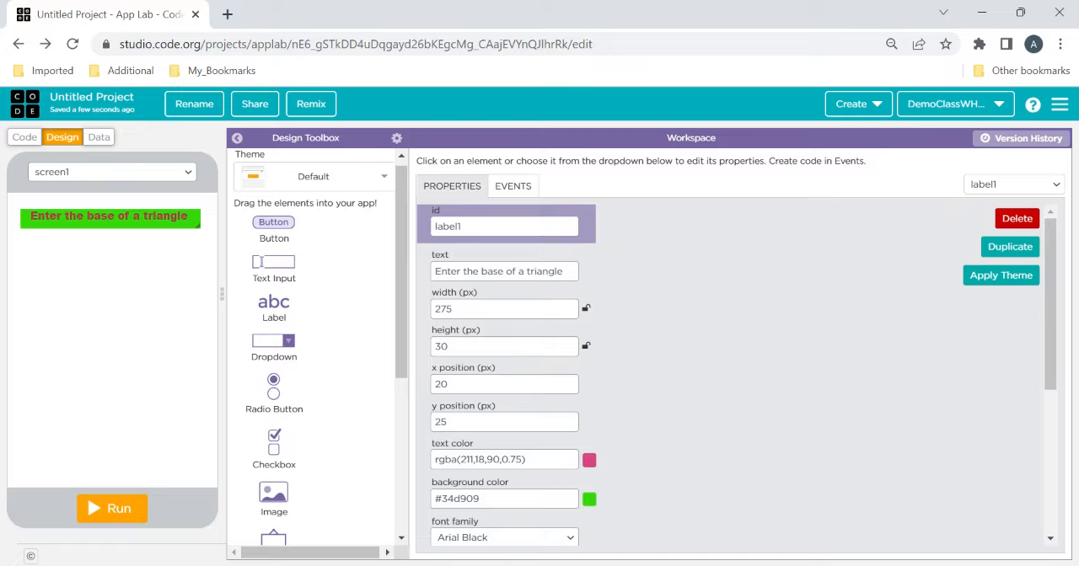
pyautogui.moveTo(274, 262); pyautogui.dragTo(118, 263)
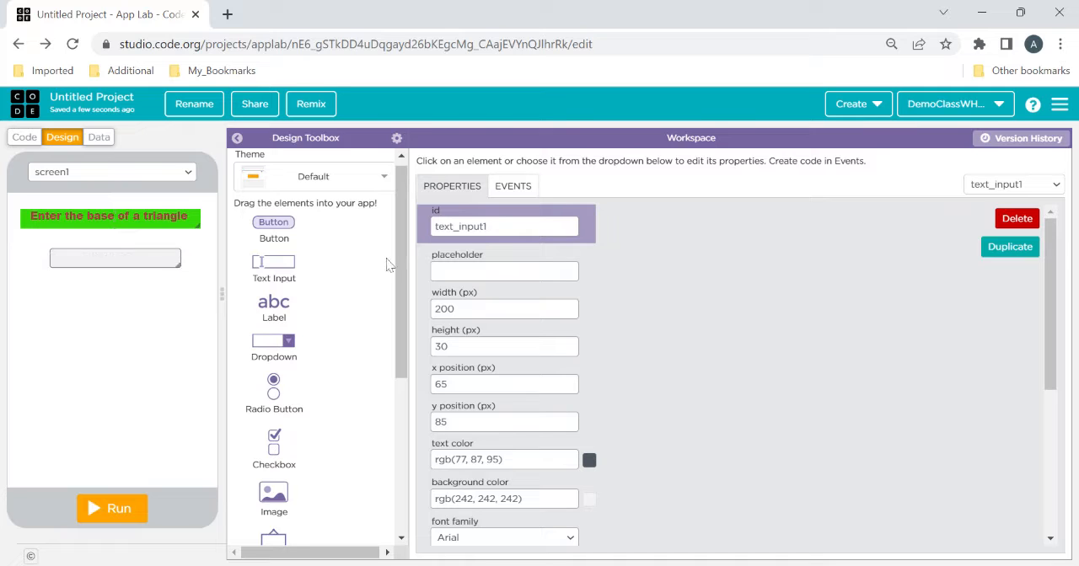
# Compare the properties of the new text input with those of the label above it
pyautogui.click(506, 272)
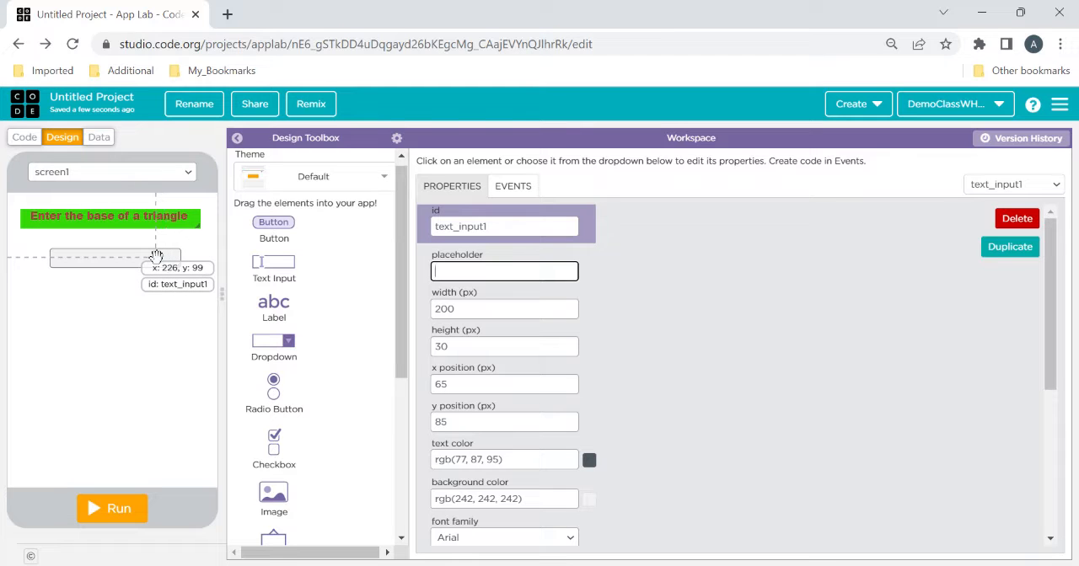
pyautogui.click(133, 216)
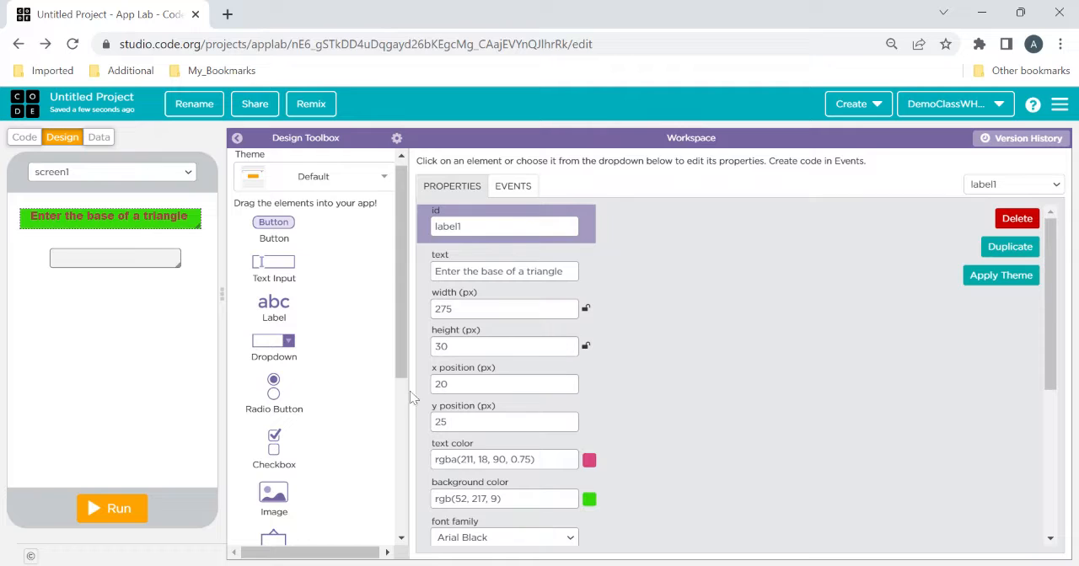
pyautogui.click(126, 255)
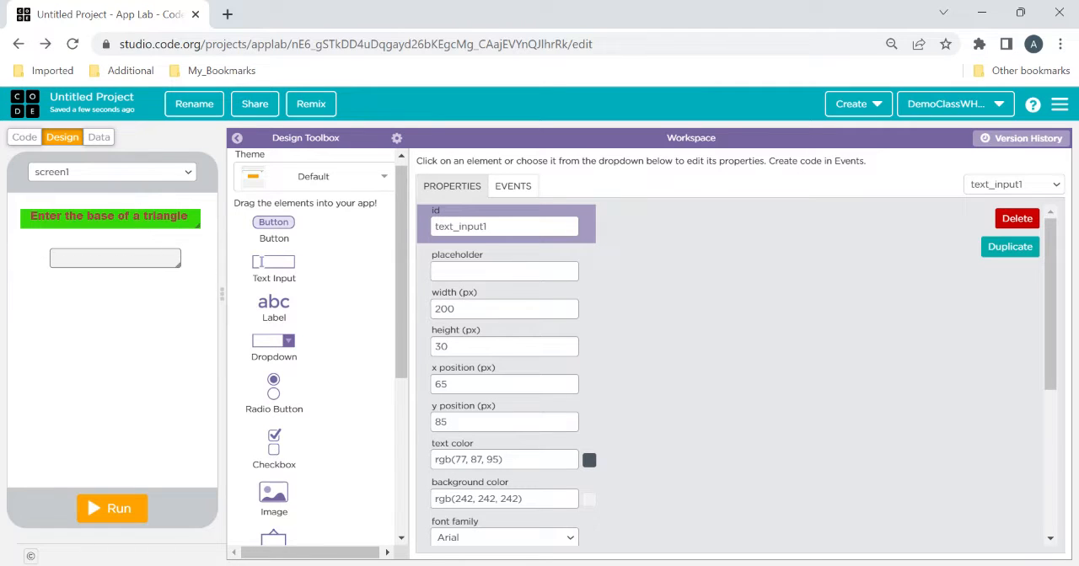
# Give the text input the placeholder "Enter base" and move it slightly upward on the screen
pyautogui.doubleClick(467, 255)
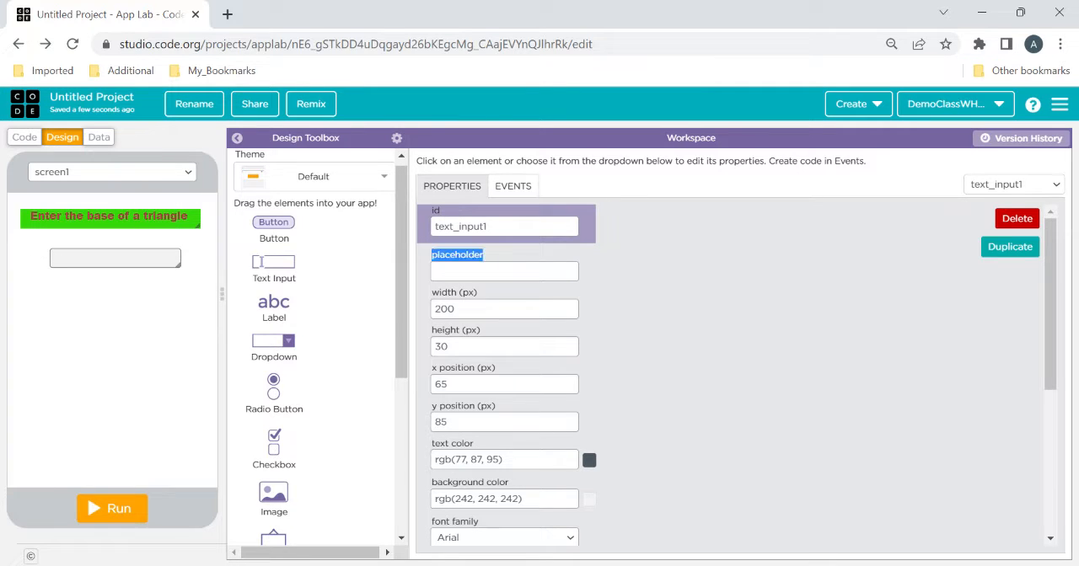
pyautogui.click(495, 270)
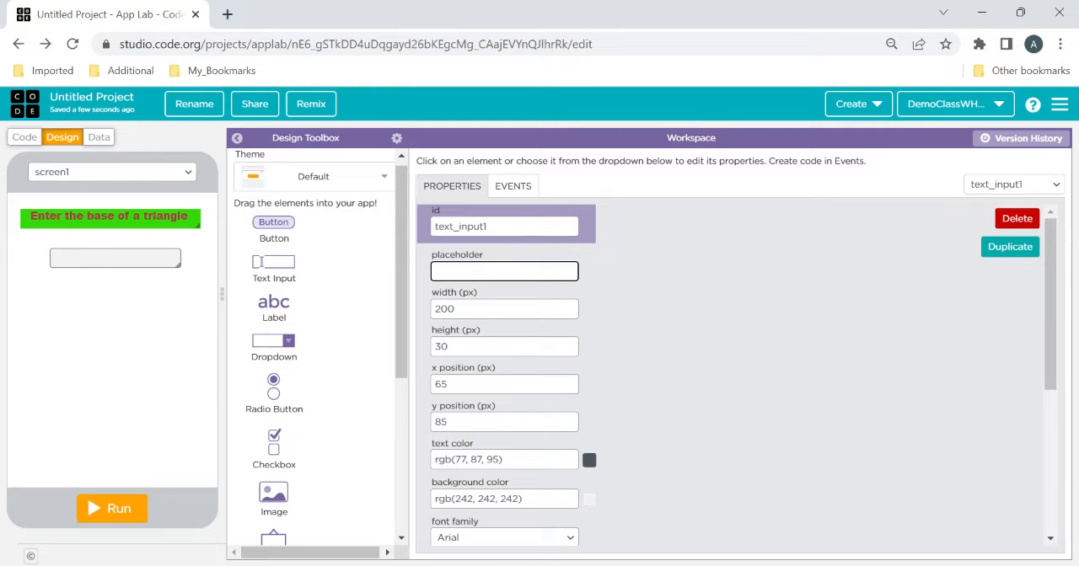
pyautogui.write('er base')
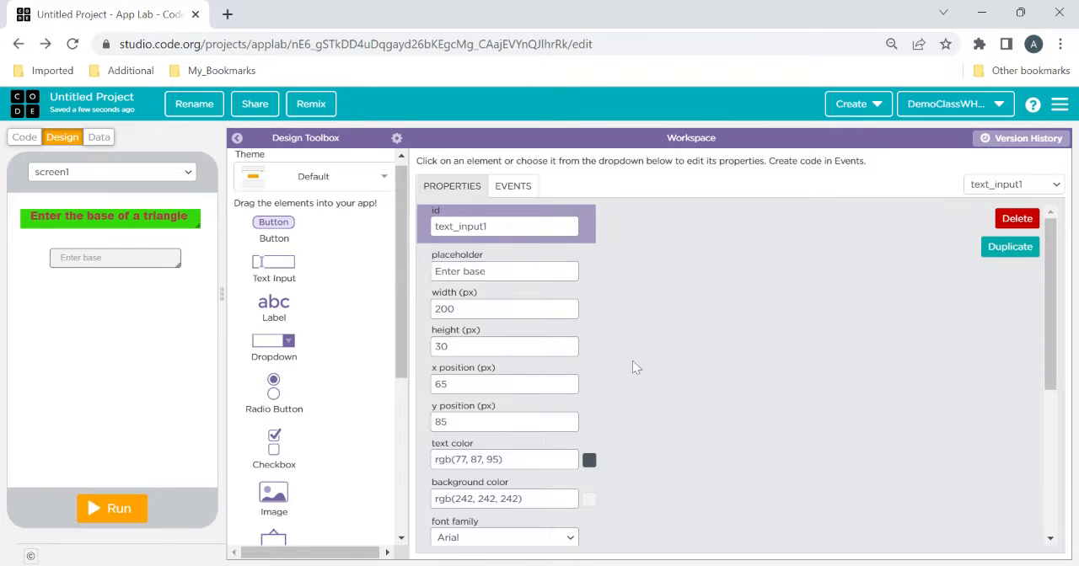
pyautogui.moveTo(506, 272); pyautogui.dragTo(411, 272)
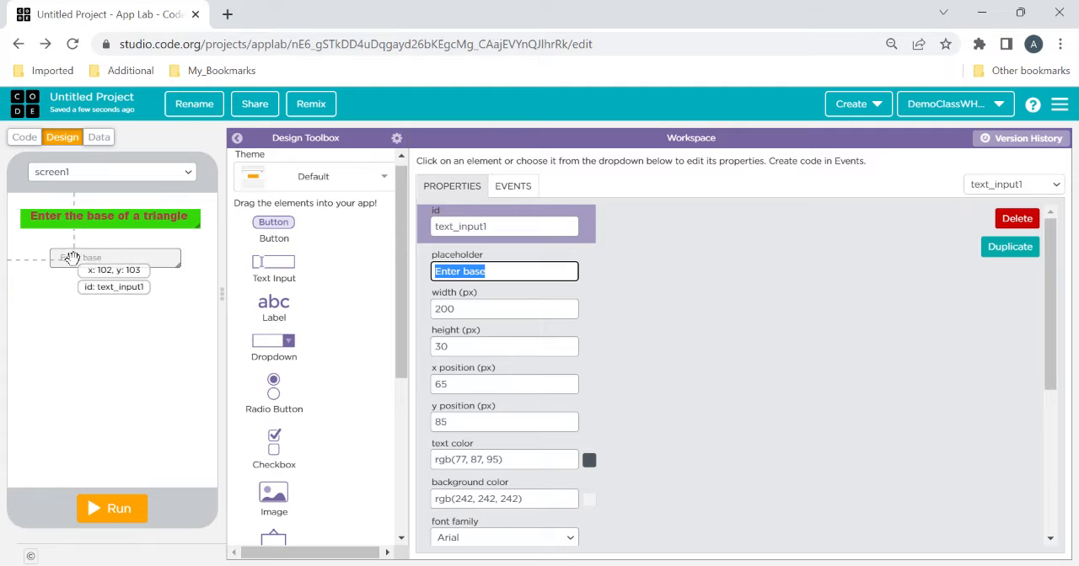
pyautogui.click(159, 374)
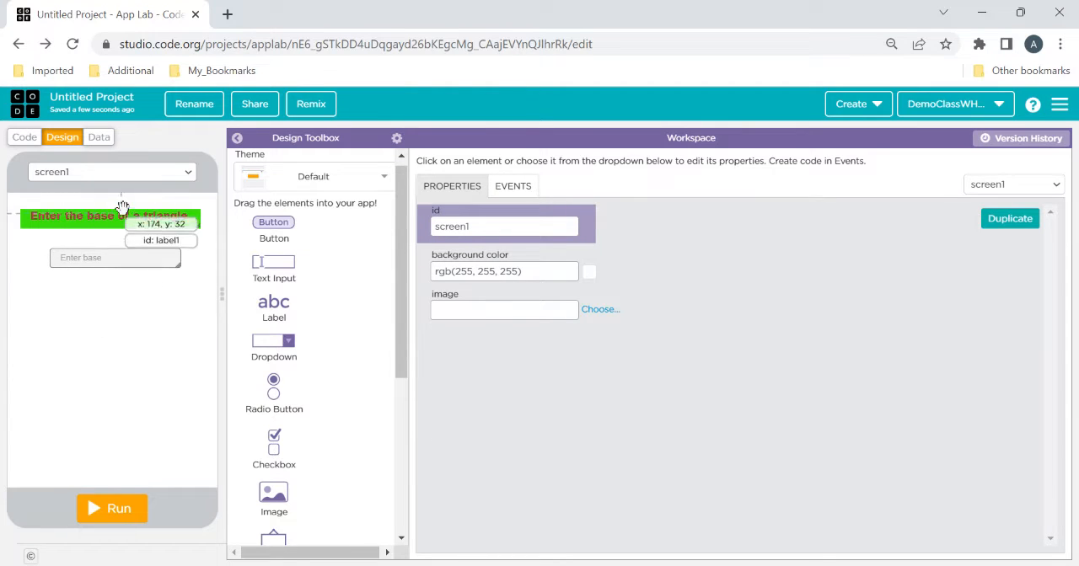
pyautogui.click(103, 259)
pyautogui.moveTo(103, 259); pyautogui.dragTo(103, 255)
# Add a second label below the text input at x 25, y 150 reading "Enter the height of a triangle"
pyautogui.moveTo(269, 312); pyautogui.dragTo(46, 301)
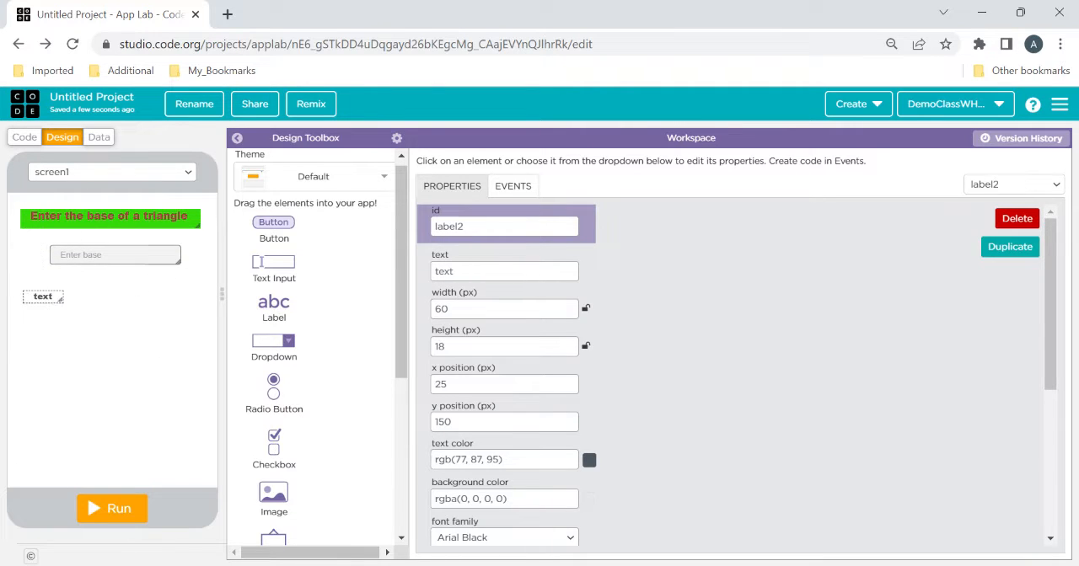
pyautogui.click(504, 270)
pyautogui.hotkey('ctrl', 'a')
pyautogui.write('E')
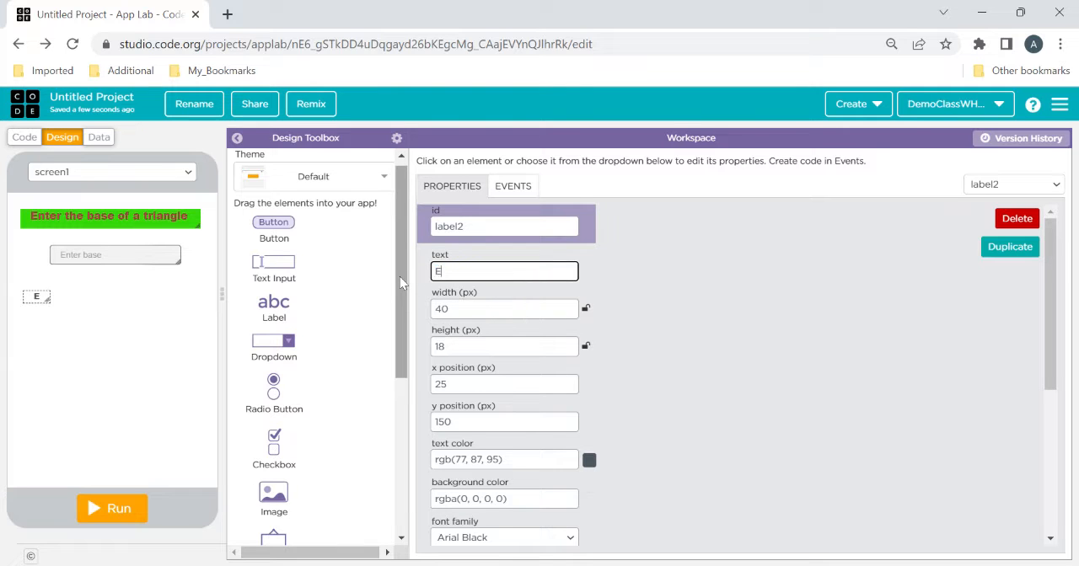
pyautogui.write('nter the h')
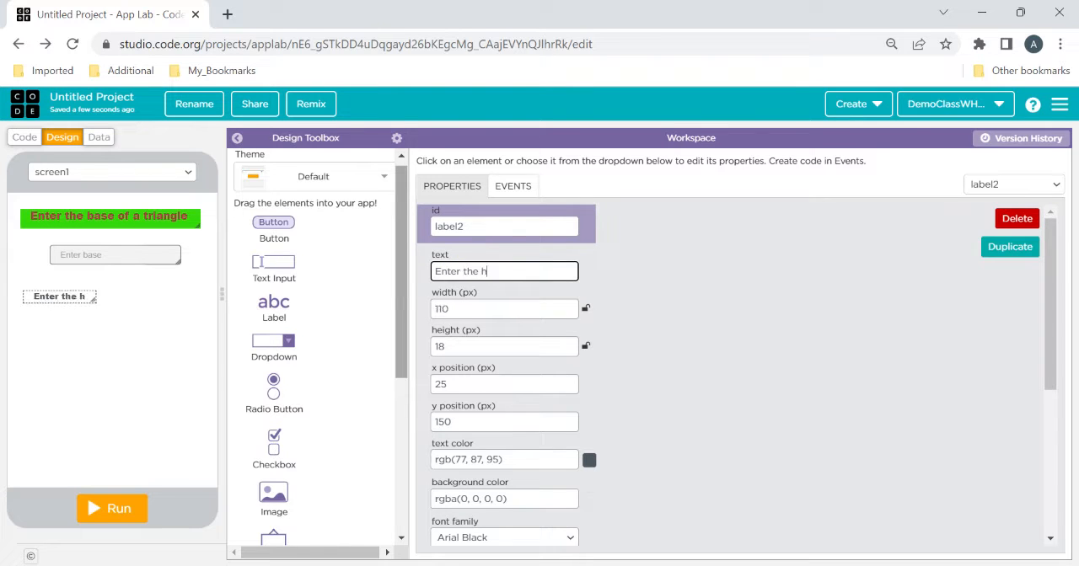
pyautogui.write('eight of a')
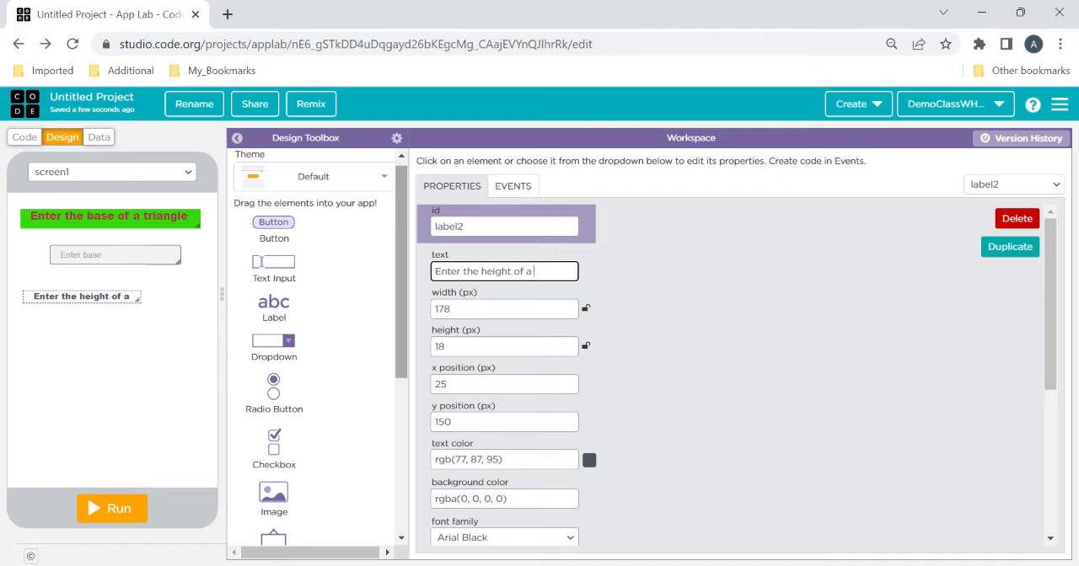
pyautogui.write('triangle')
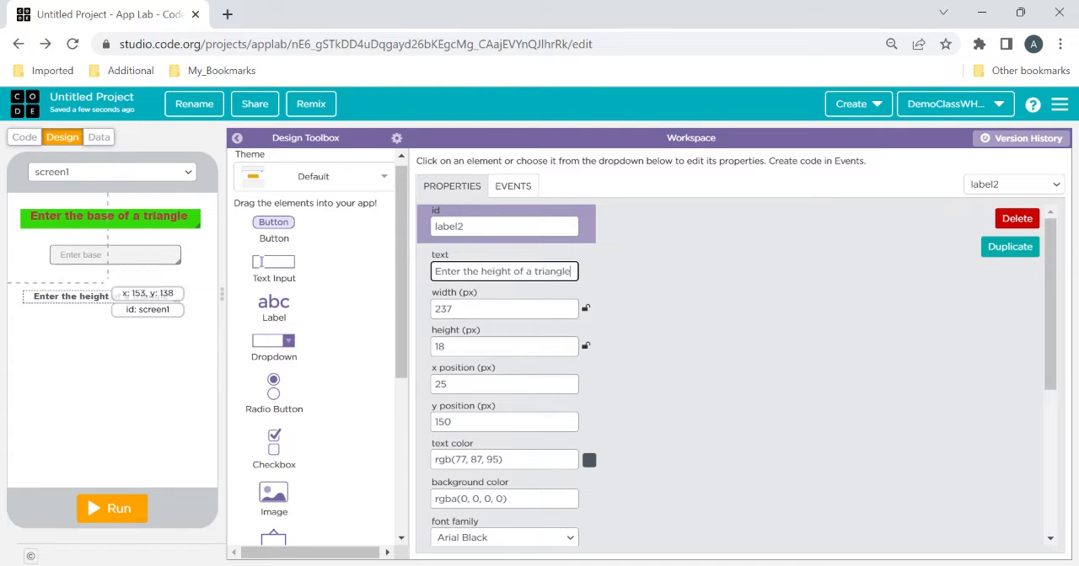
# Set the height label's font size to 15 px
pyautogui.moveTo(1052, 354); pyautogui.dragTo(1052, 411)
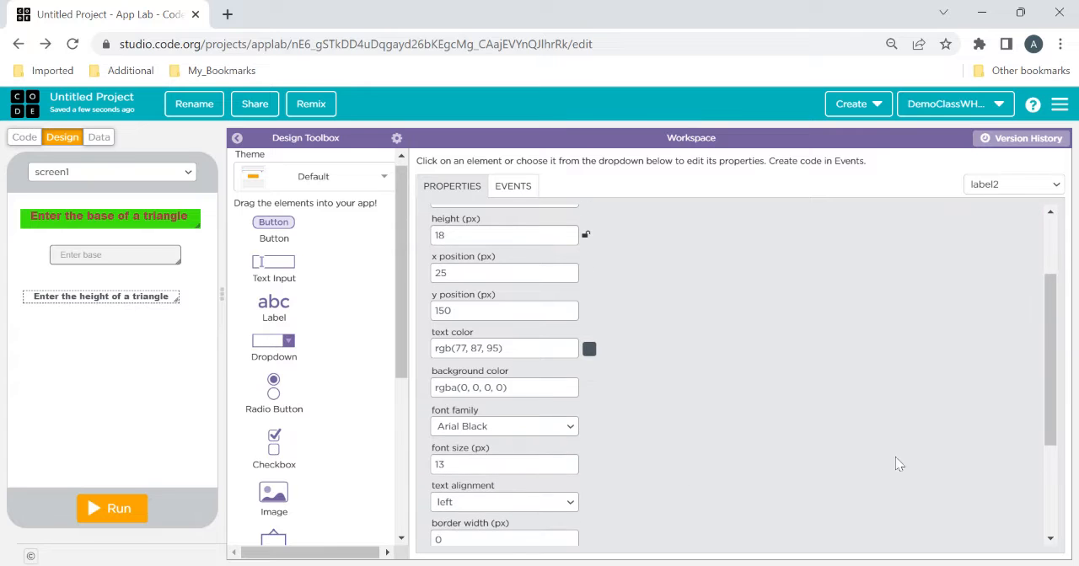
pyautogui.click(570, 462)
pyautogui.click(570, 462)
pyautogui.click(570, 462)
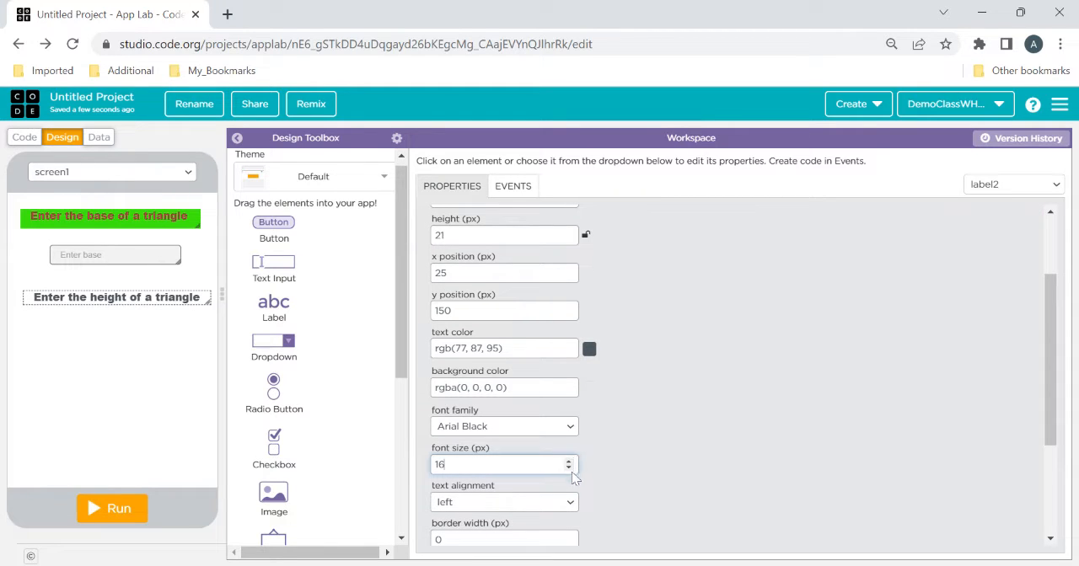
pyautogui.click(569, 468)
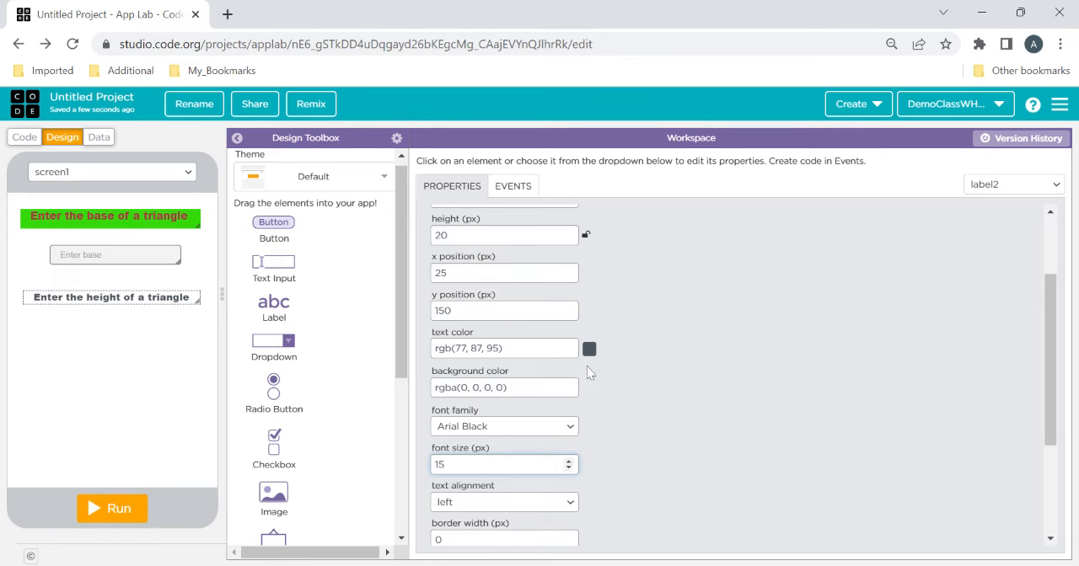
# Set the height label's text color to crimson, #c71446
pyautogui.click(590, 349)
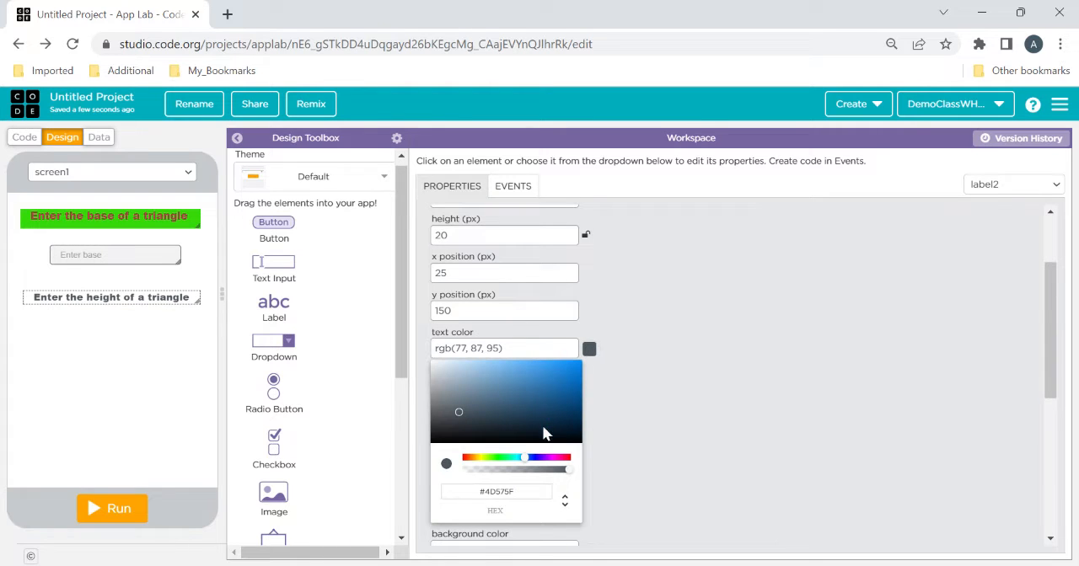
pyautogui.click(565, 458)
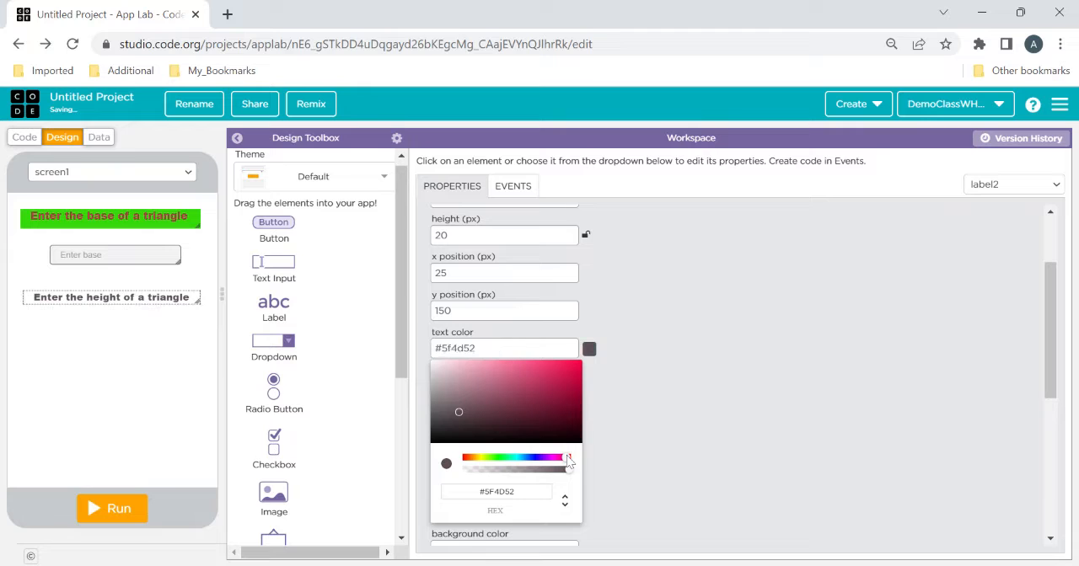
pyautogui.click(569, 385)
pyautogui.click(701, 329)
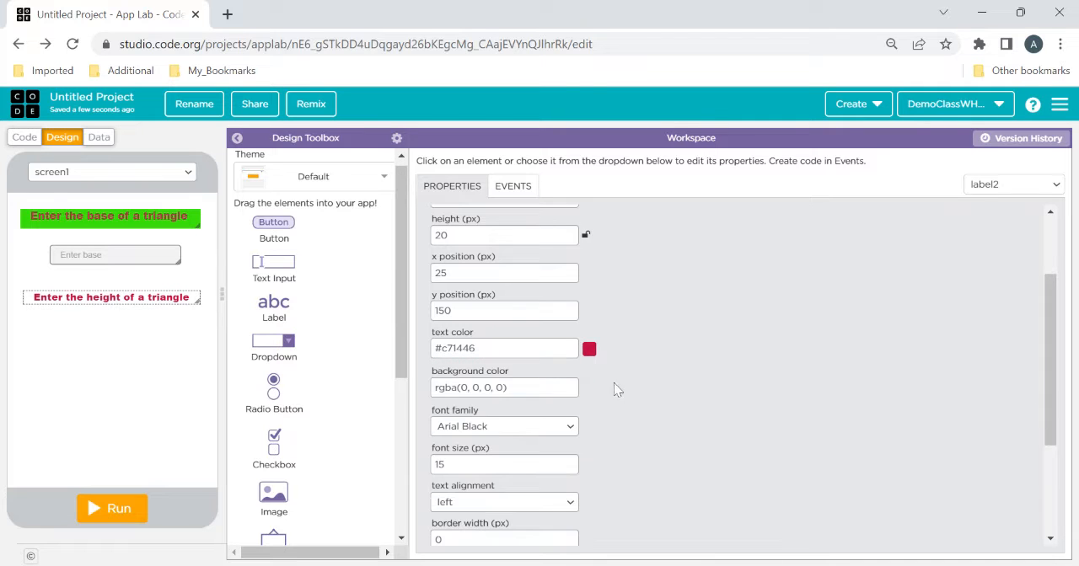
# Replace the height label's transparent background color with cyan, #0cddea
pyautogui.click(516, 388)
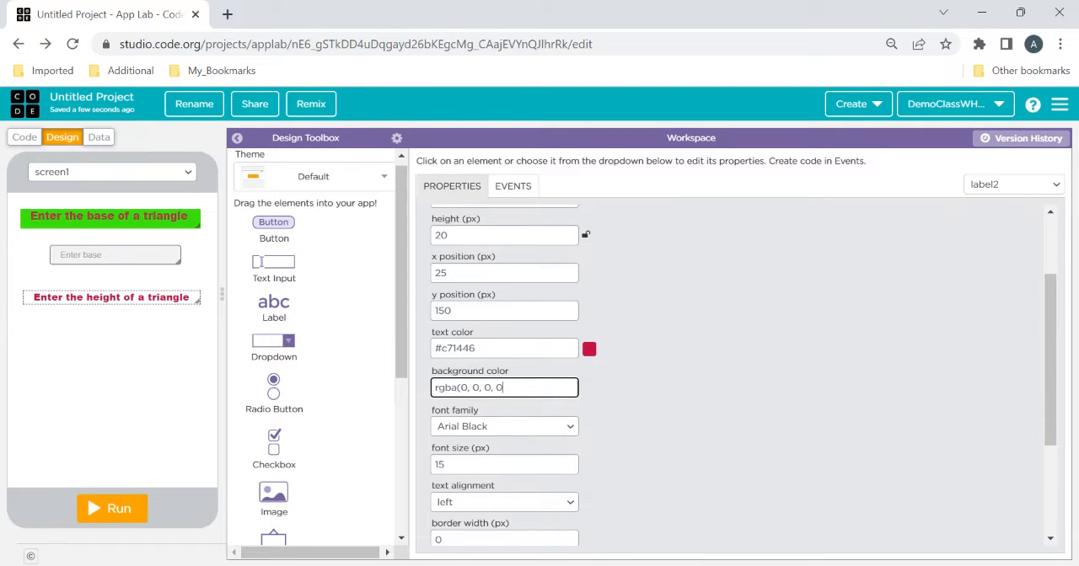
pyautogui.press('BackSpace')
pyautogui.press('BackSpace')
pyautogui.press('BackSpace')
pyautogui.press('BackSpace')
pyautogui.press('BackSpace')
pyautogui.press('BackSpace')
pyautogui.press('BackSpace')
pyautogui.press('BackSpace')
pyautogui.press('BackSpace')
pyautogui.press('BackSpace')
pyautogui.press('BackSpace')
pyautogui.press('BackSpace')
pyautogui.press('BackSpace')
pyautogui.press('BackSpace')
pyautogui.press('BackSpace')
pyautogui.click(588, 388)
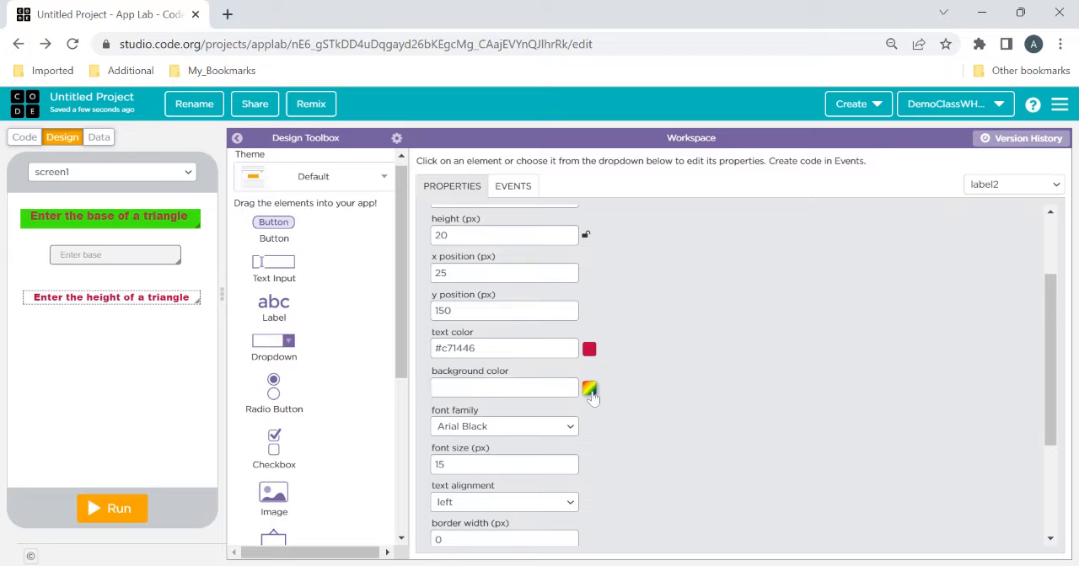
pyautogui.click(516, 499)
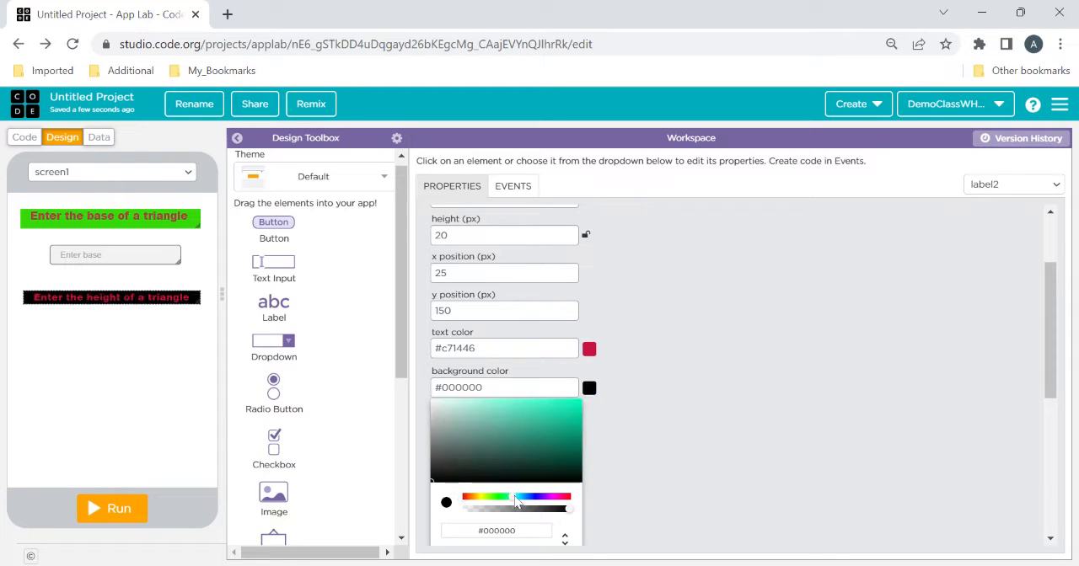
pyautogui.click(574, 406)
pyautogui.click(735, 415)
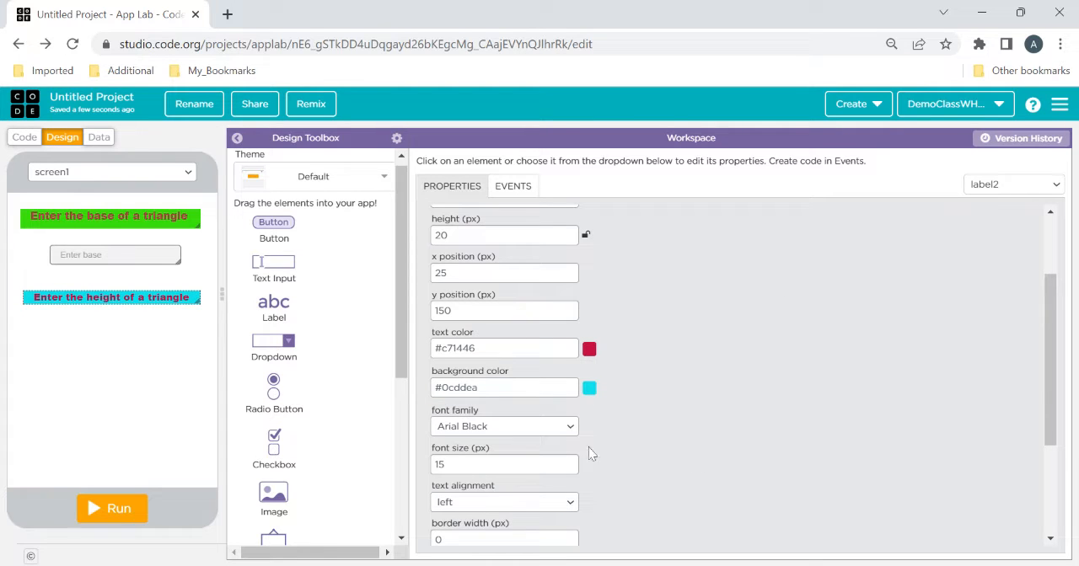
# Enlarge the height label's font to 16 px and move the label to about x 15, y 145
pyautogui.click(568, 461)
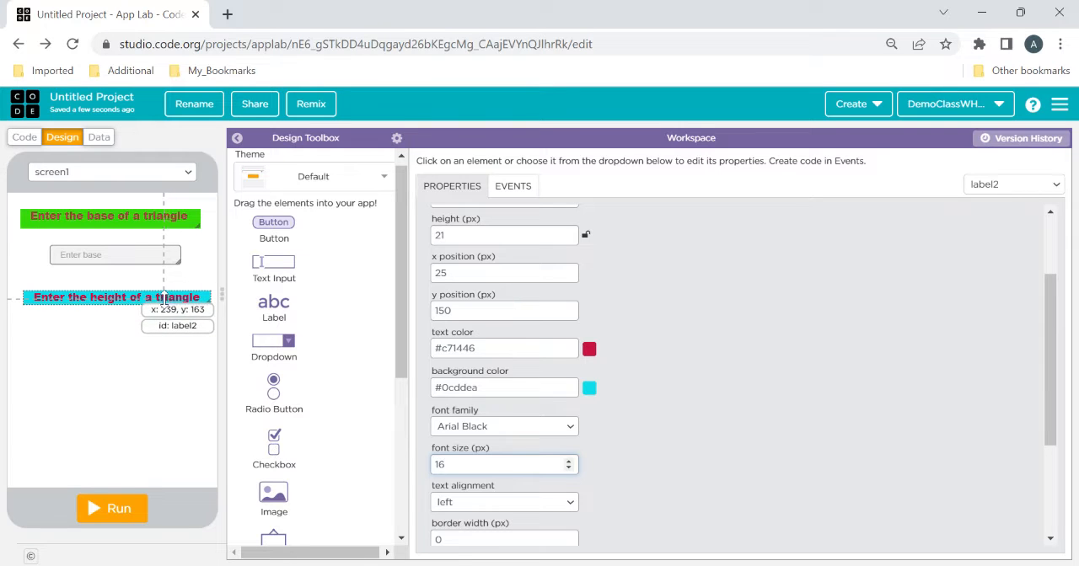
pyautogui.moveTo(163, 299); pyautogui.dragTo(162, 295)
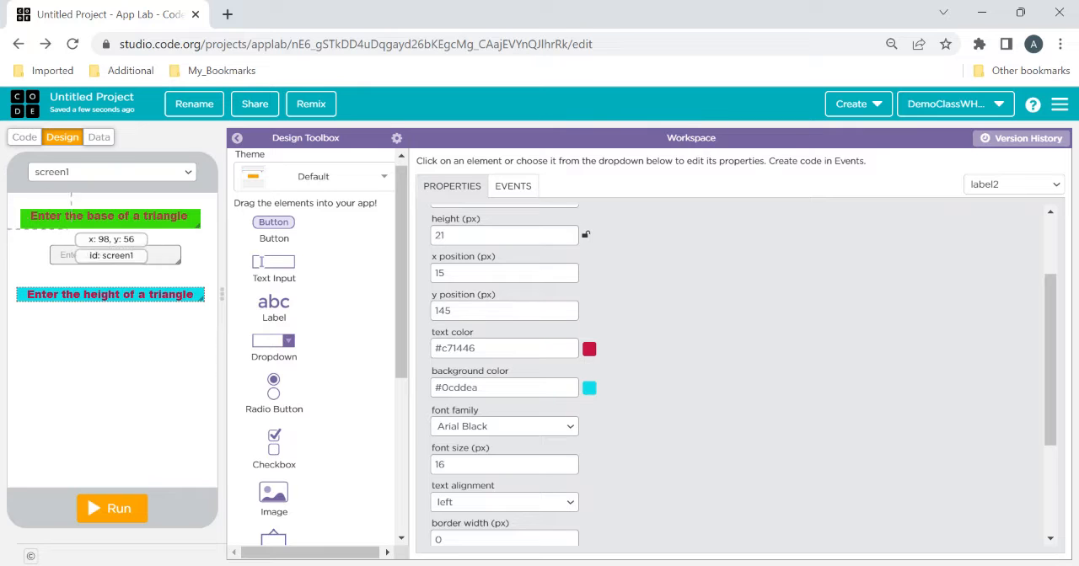
# Add a text input below the height label at x 65, y 200 with the placeholder "Enter height"
pyautogui.moveTo(270, 257); pyautogui.dragTo(66, 328)
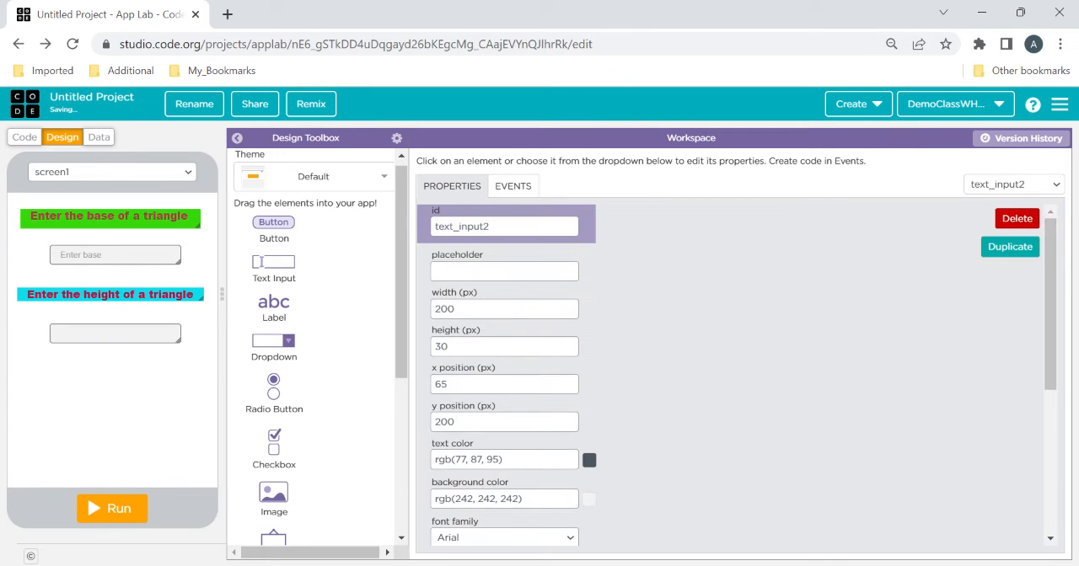
pyautogui.click(505, 272)
pyautogui.write('Enter ')
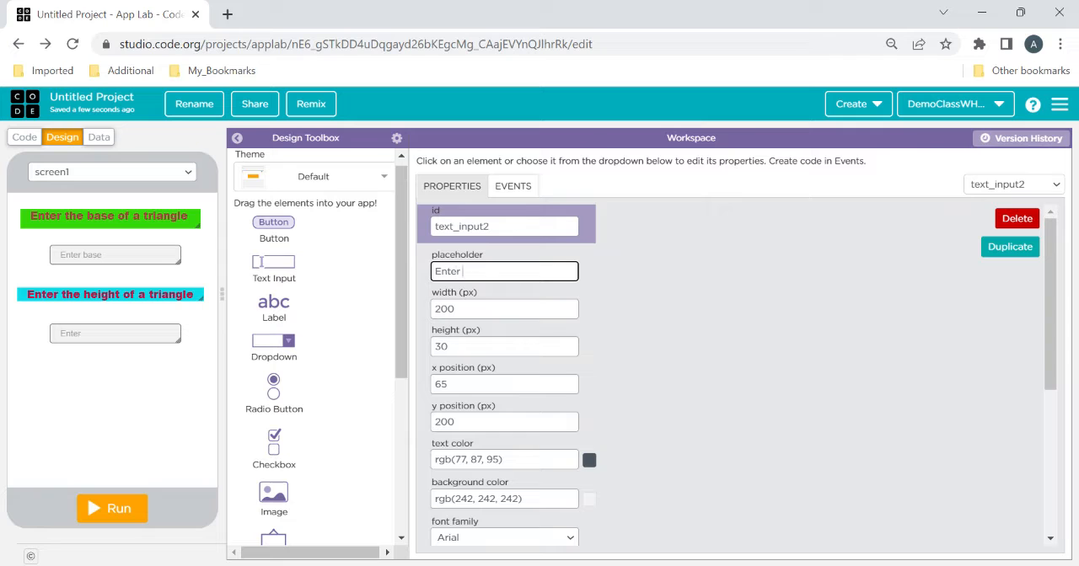
pyautogui.write('Height')
pyautogui.click(465, 272)
pyautogui.press('BackSpace')
pyautogui.write('h')
pyautogui.click(698, 325)
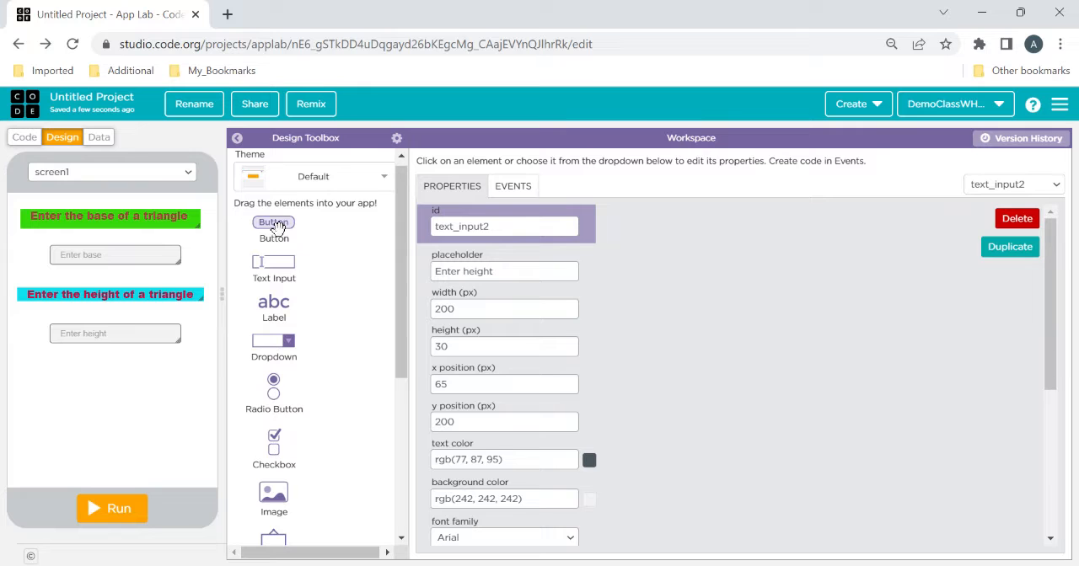
# Add a button below the height input at x 110, y 260 with the text "Calculate Area"
pyautogui.moveTo(274, 224); pyautogui.dragTo(109, 376)
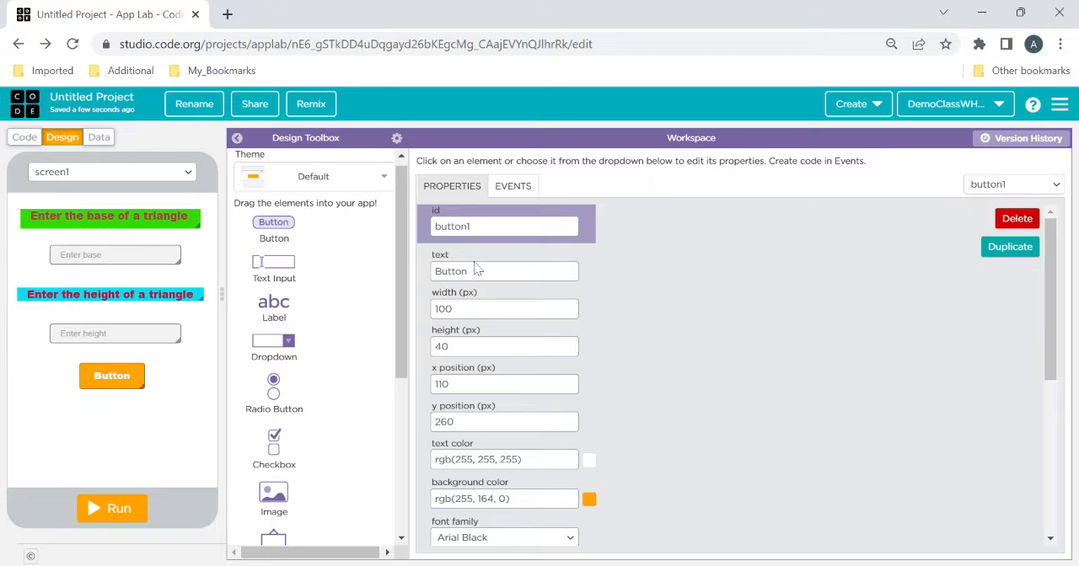
pyautogui.click(478, 269)
pyautogui.moveTo(473, 271); pyautogui.dragTo(426, 288)
pyautogui.write('Ca')
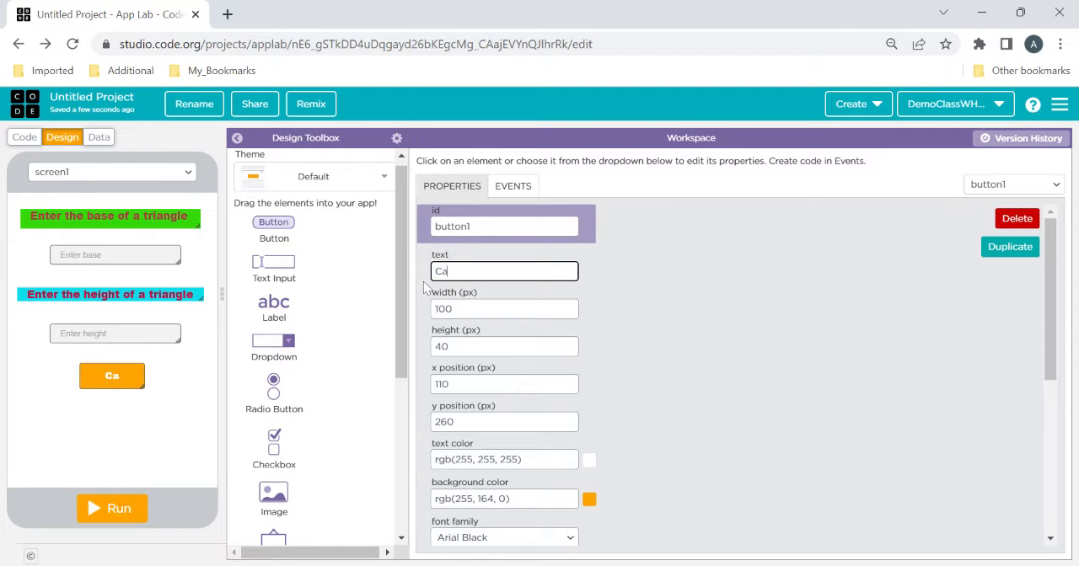
pyautogui.write('lculate Area')
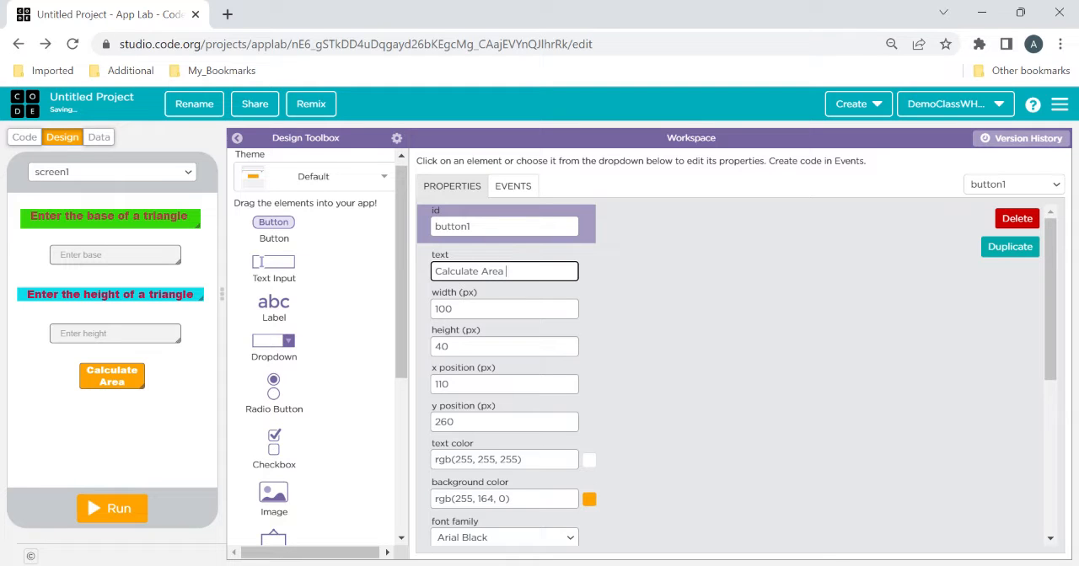
# Widen the Calculate Area button to 146 px
pyautogui.click(570, 307)
pyautogui.click(570, 307)
pyautogui.click(570, 307)
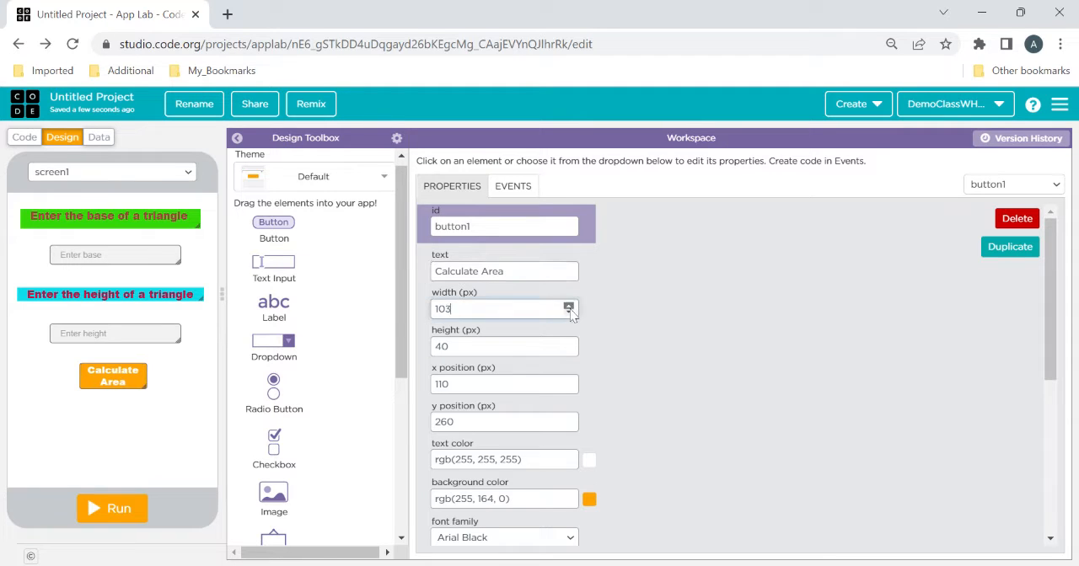
pyautogui.click(570, 306)
pyautogui.click(570, 307)
pyautogui.click(570, 307)
pyautogui.click(570, 307)
pyautogui.click(570, 307)
pyautogui.click(570, 307)
pyautogui.click(570, 307)
pyautogui.click(569, 307)
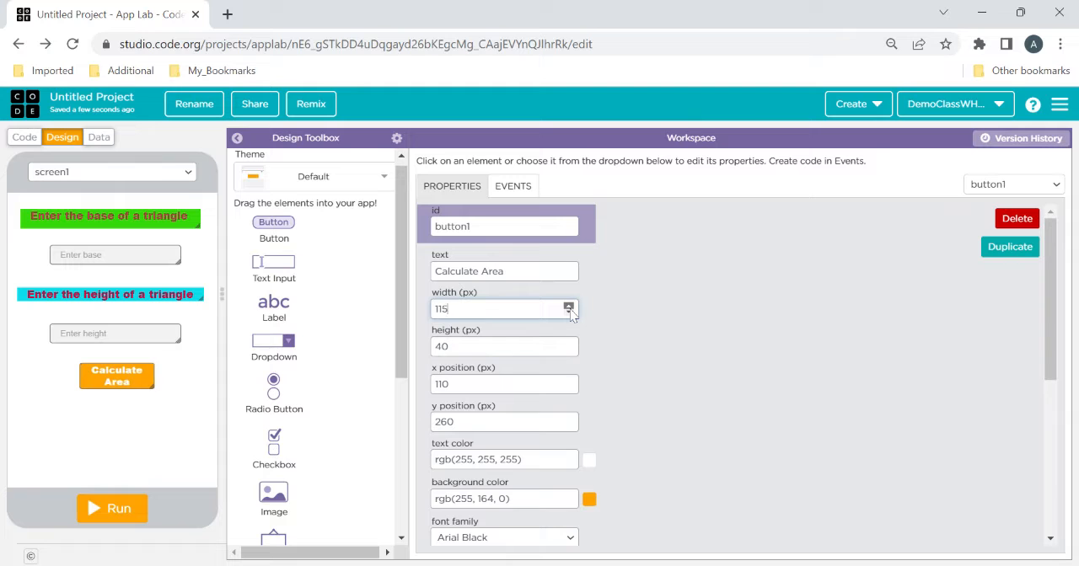
pyautogui.click(570, 307)
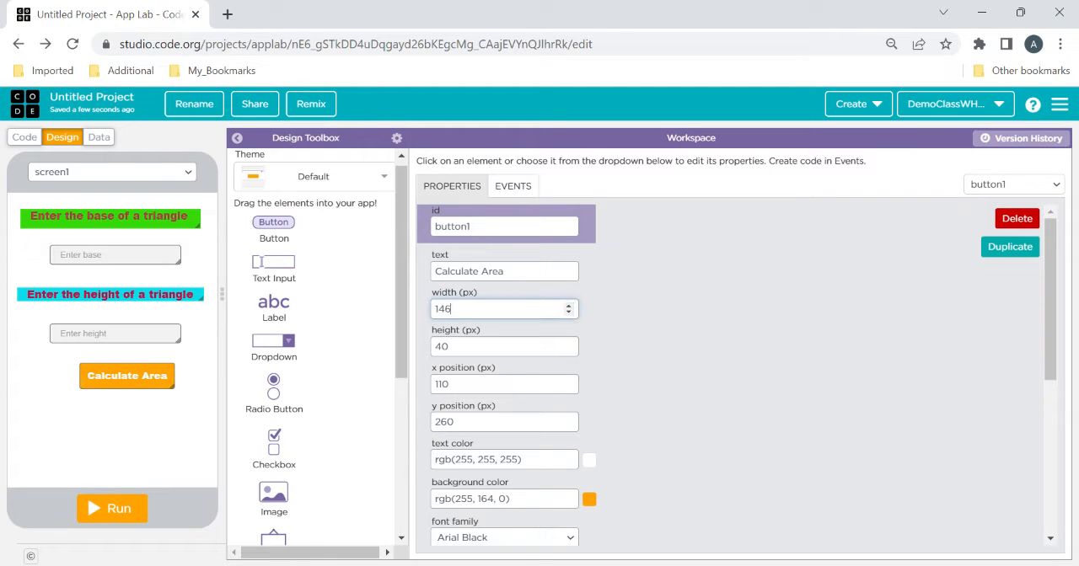
# Change the Calculate Area button's background color to #3600ff and move the button to about x 90, y 250
pyautogui.click(588, 499)
pyautogui.click(1057, 305)
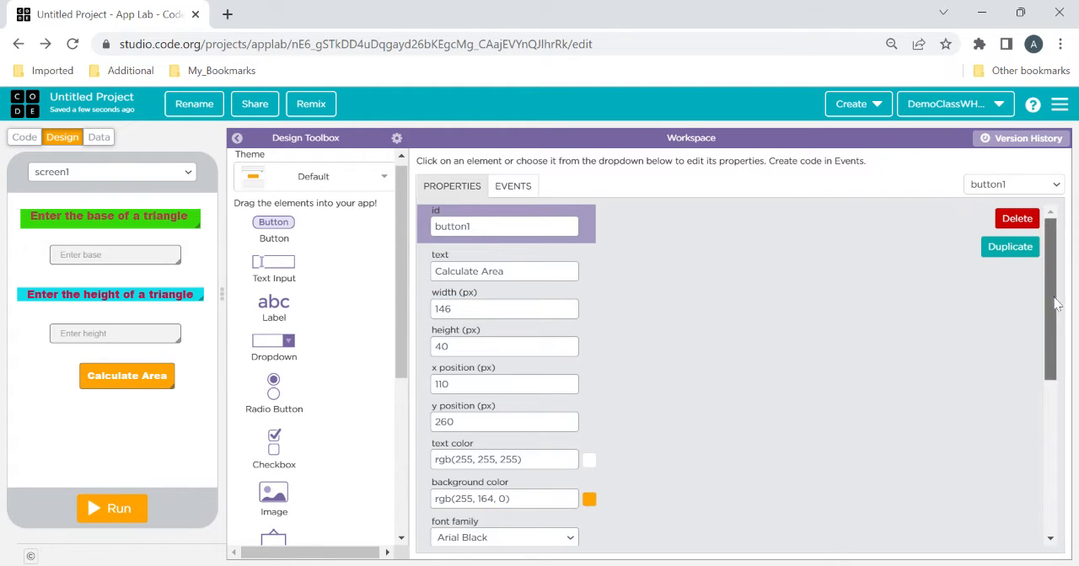
pyautogui.moveTo(1057, 306); pyautogui.dragTo(1045, 379)
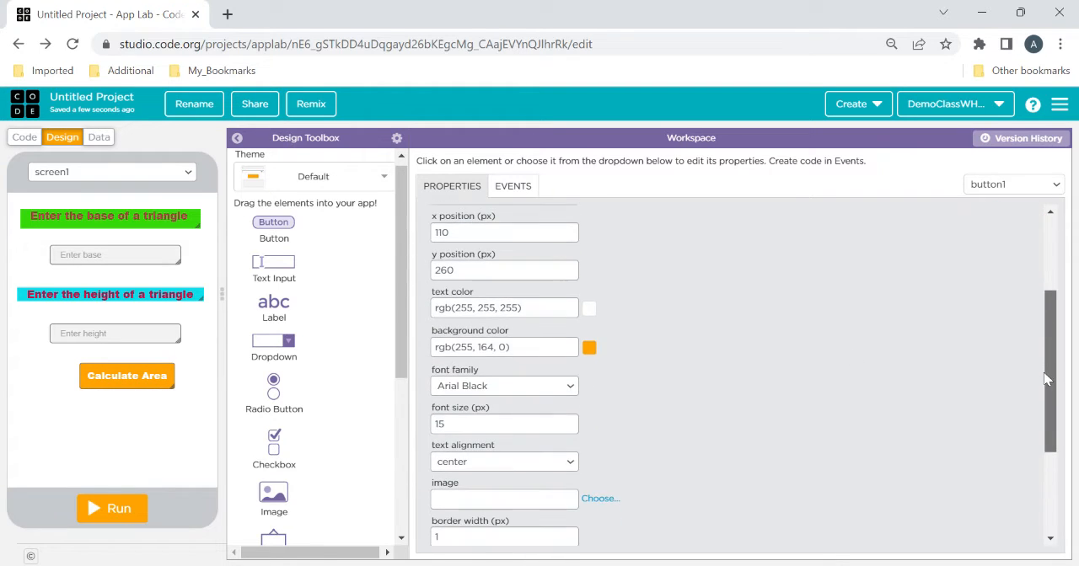
pyautogui.click(589, 348)
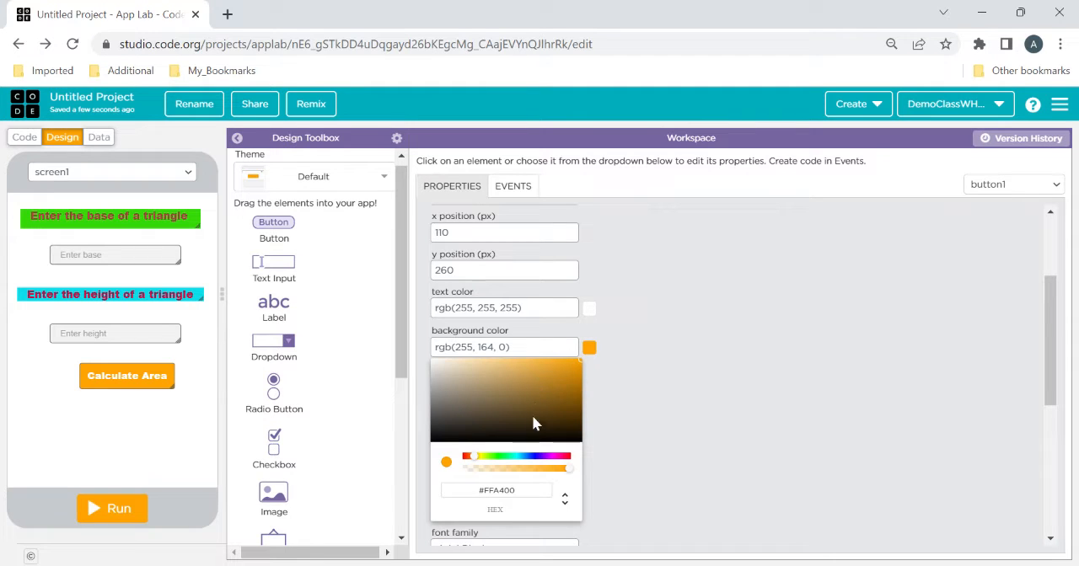
pyautogui.click(519, 457)
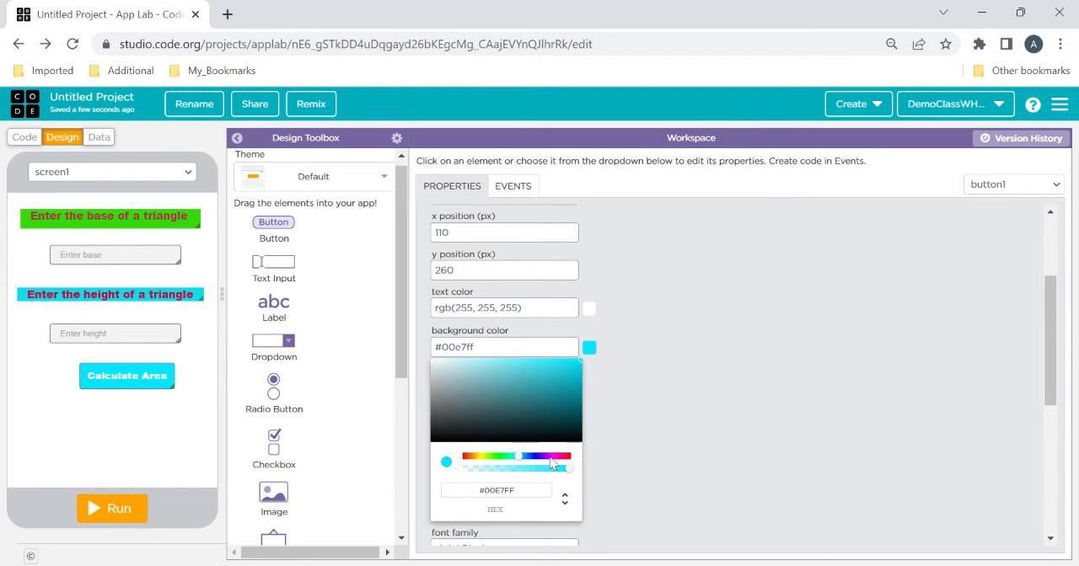
pyautogui.click(549, 458)
pyautogui.click(540, 457)
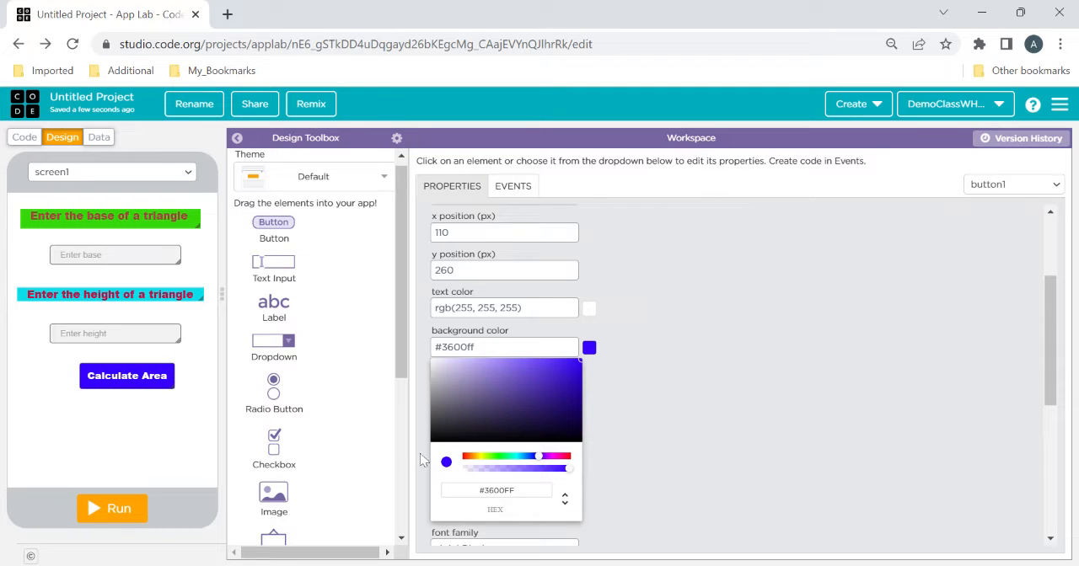
pyautogui.moveTo(143, 379); pyautogui.dragTo(132, 372)
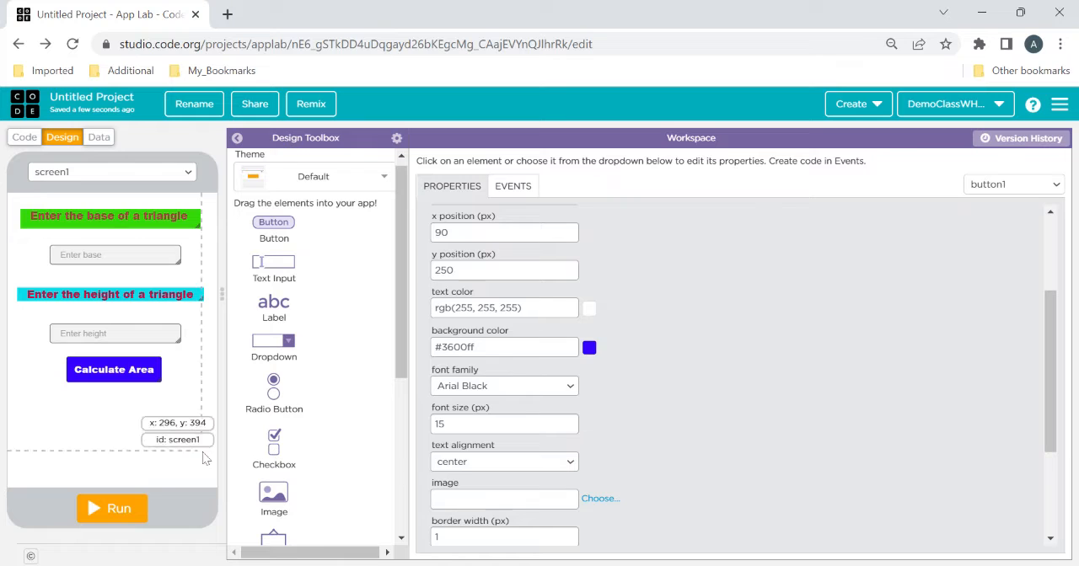
# Run the app, enter 20 as the base and 10 as the height, try the Calculate Area button, and reset the app
pyautogui.click(123, 521)
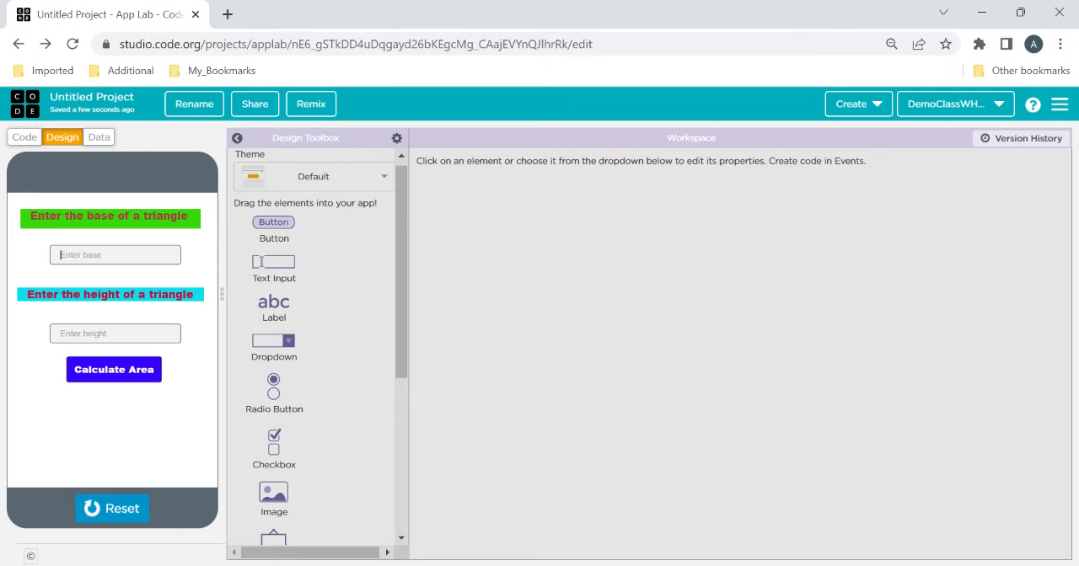
pyautogui.write('2')
pyautogui.write('10')
pyautogui.click(113, 377)
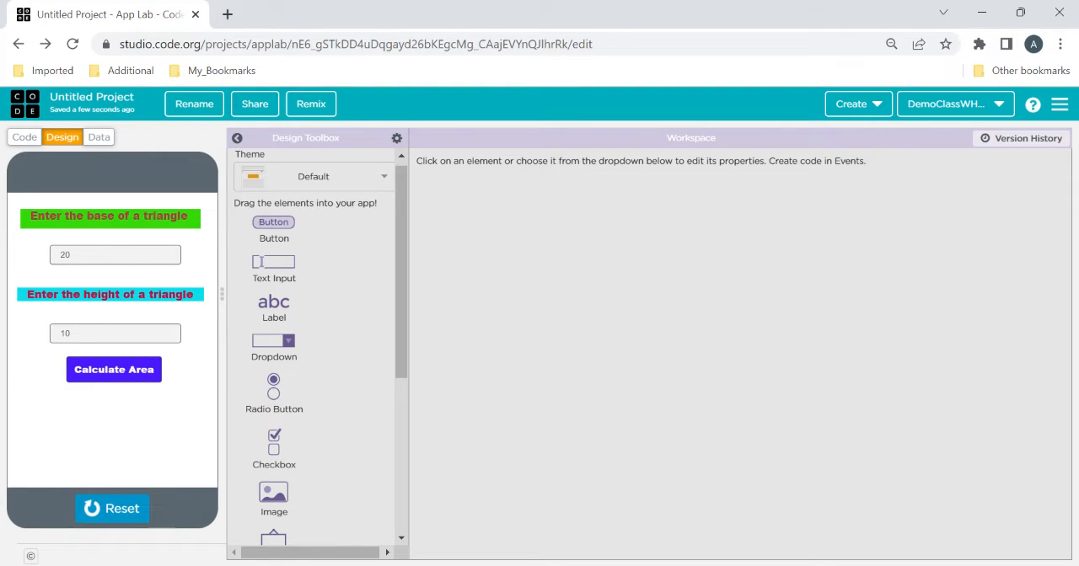
pyautogui.click(118, 510)
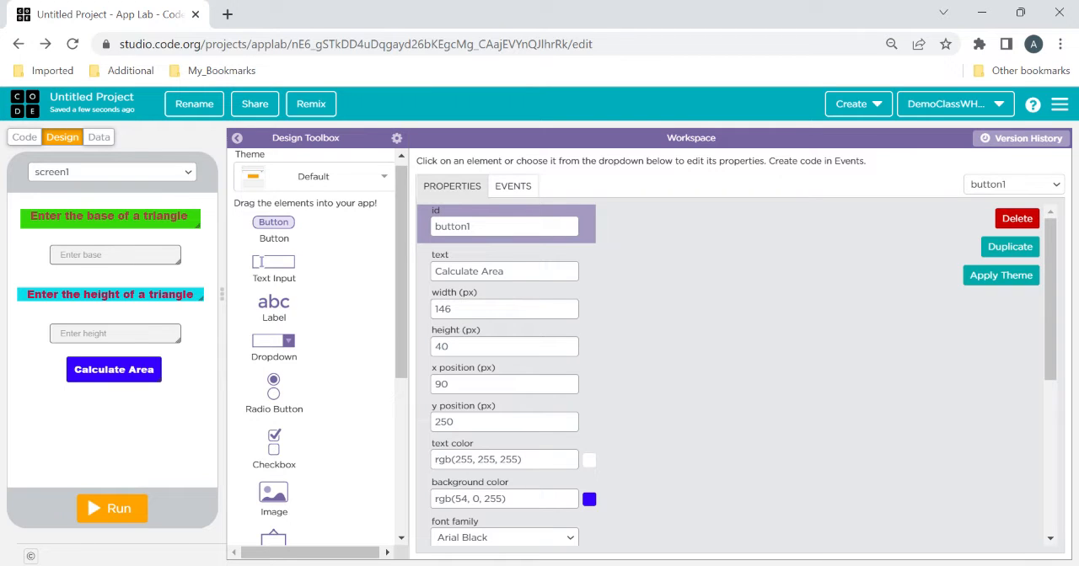
# Add a label below the Calculate Area button, set its font size to 28 px and move it to about x 105, y 335
pyautogui.moveTo(275, 308); pyautogui.dragTo(112, 425)
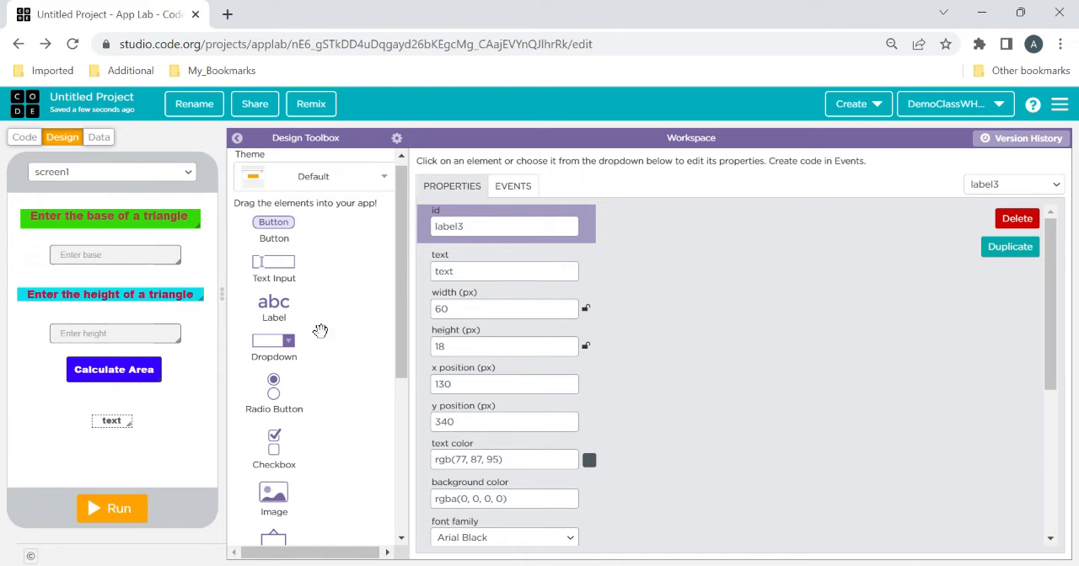
pyautogui.click(456, 271)
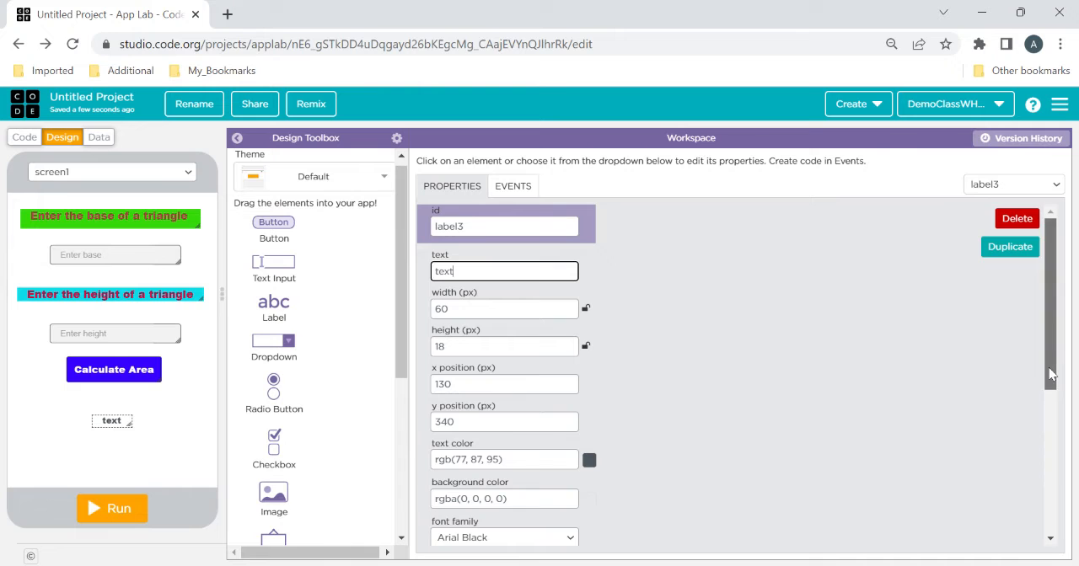
pyautogui.scroll(-2, 1051, 304)
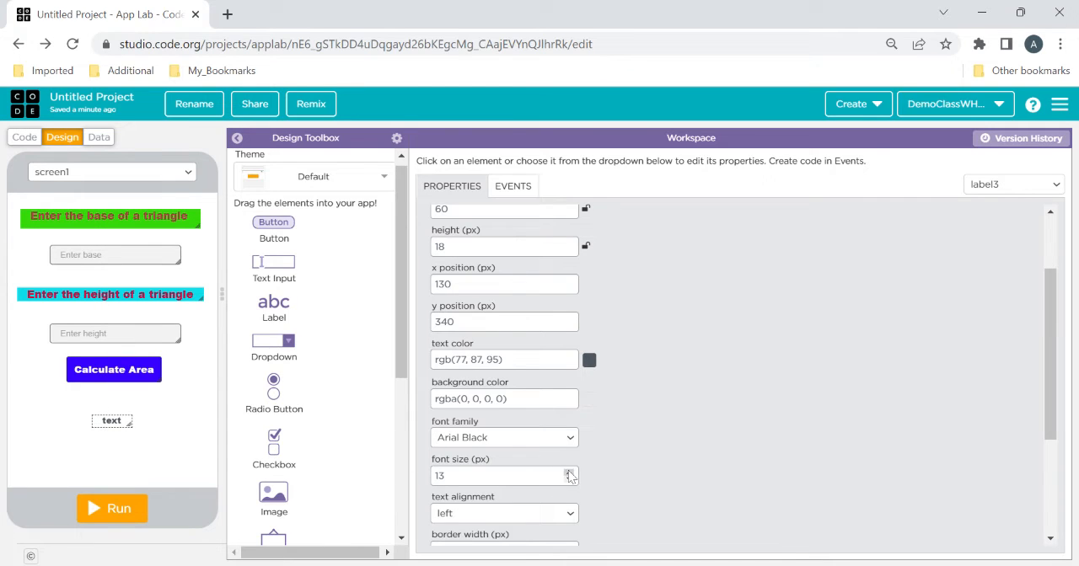
pyautogui.moveTo(569, 474); pyautogui.dragTo(569, 476)
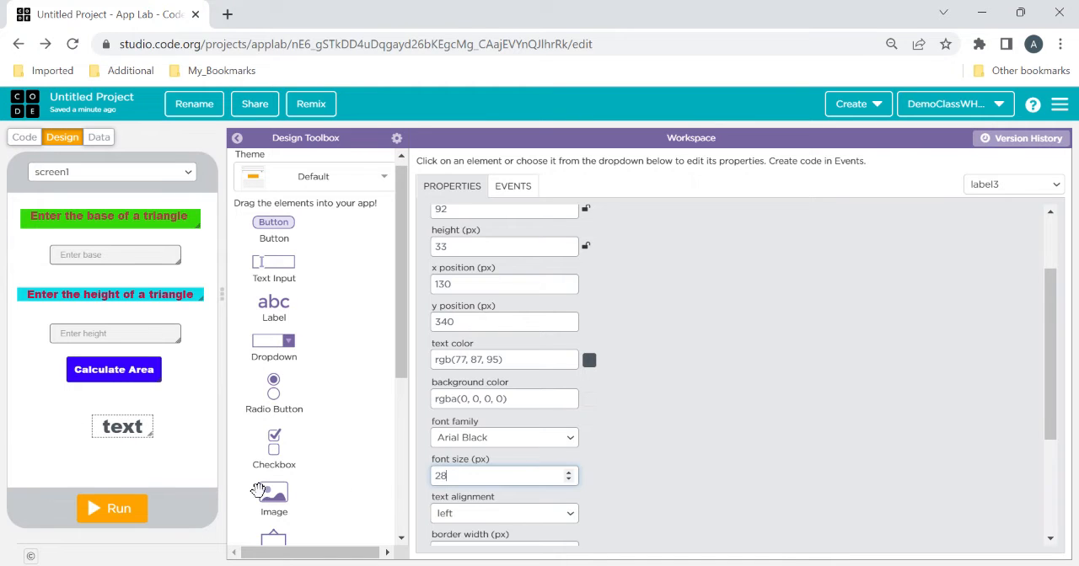
pyautogui.moveTo(127, 422); pyautogui.dragTo(110, 417)
# Set the new label's background color to yellow, #e7d11d
pyautogui.moveTo(1052, 402); pyautogui.dragTo(1052, 400)
pyautogui.moveTo(510, 403); pyautogui.dragTo(400, 407)
pyautogui.press('BackSpace')
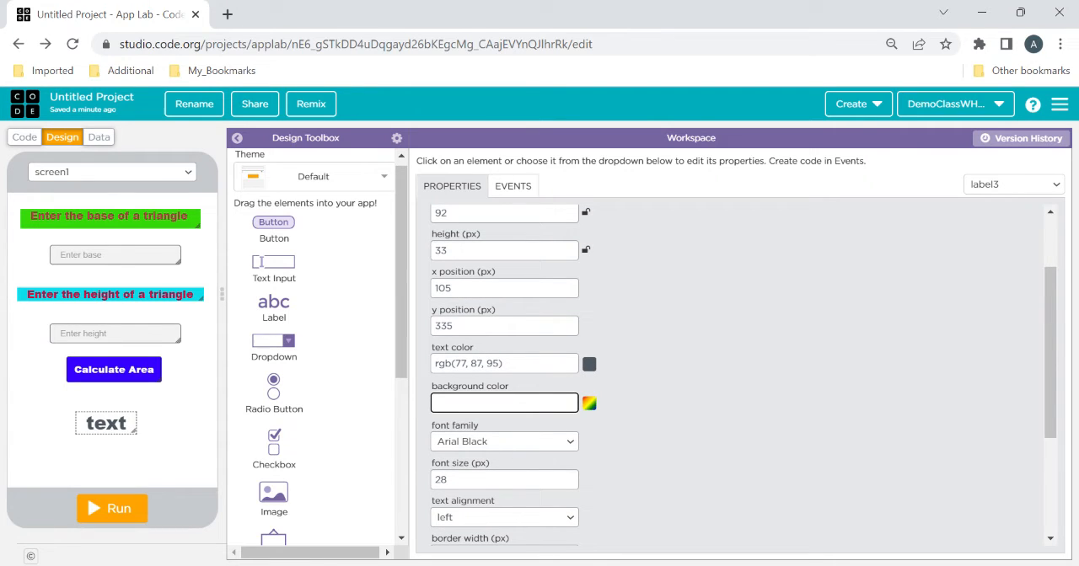
pyautogui.click(589, 405)
pyautogui.click(520, 435)
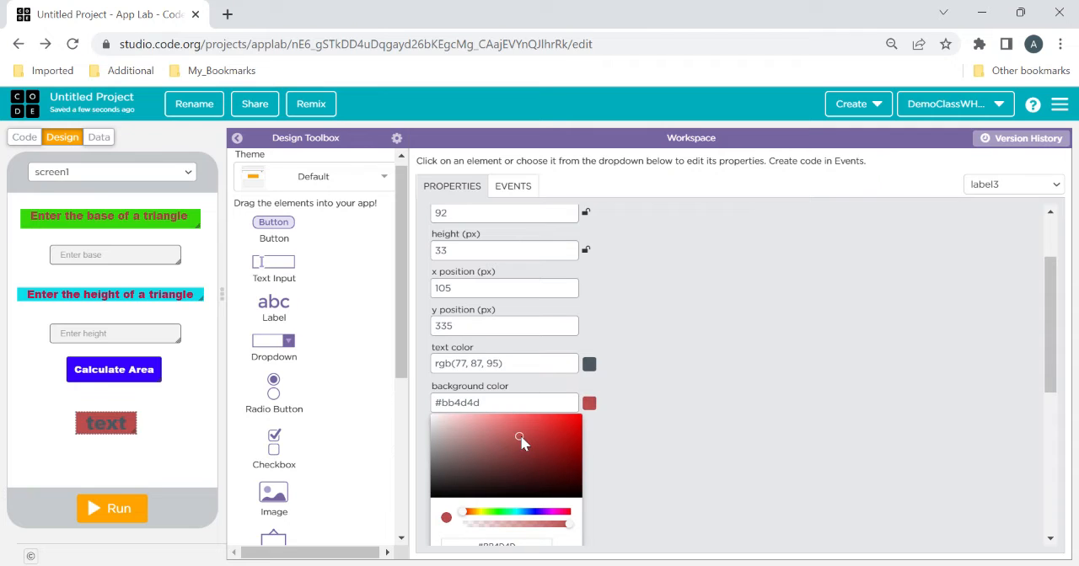
pyautogui.moveTo(512, 516); pyautogui.dragTo(513, 514)
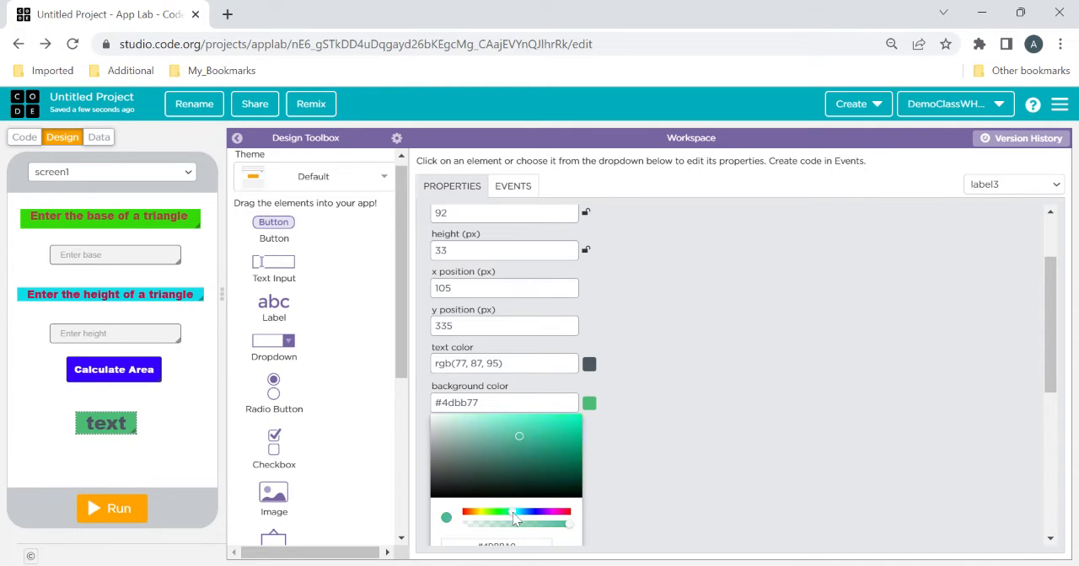
pyautogui.click(557, 515)
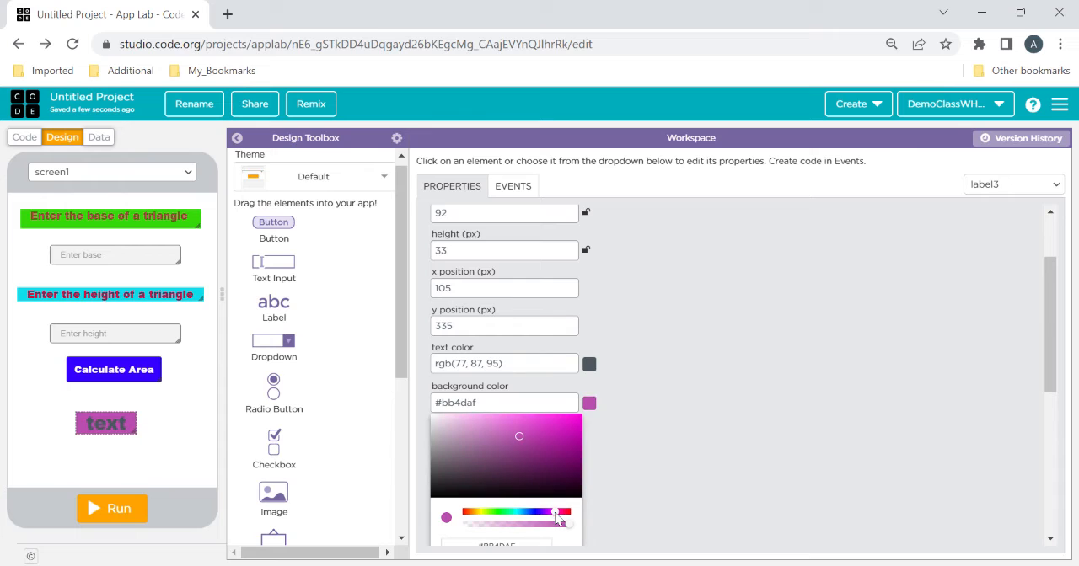
pyautogui.click(480, 512)
pyautogui.moveTo(560, 443); pyautogui.dragTo(565, 423)
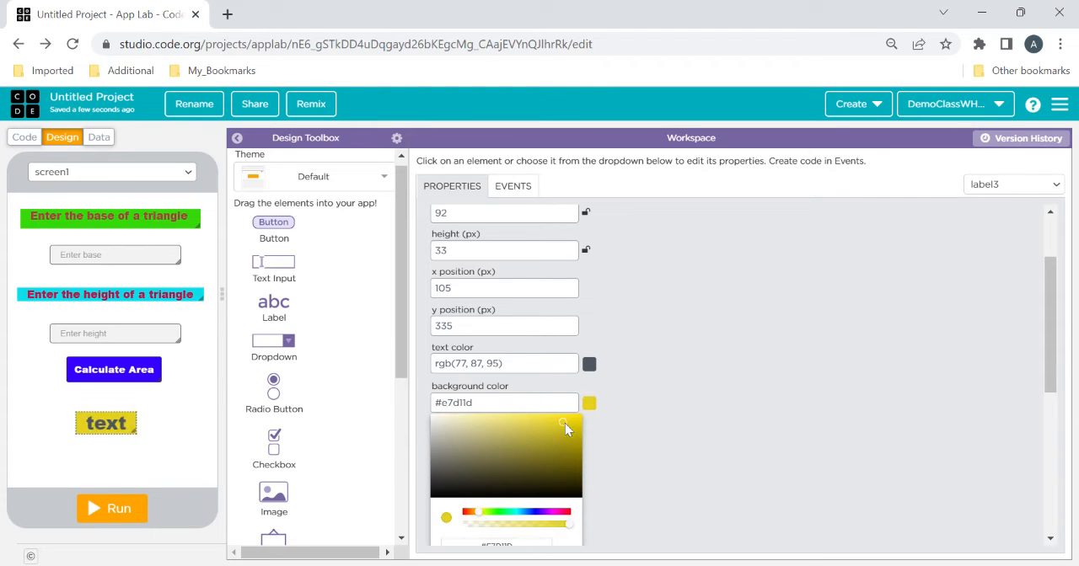
pyautogui.click(743, 359)
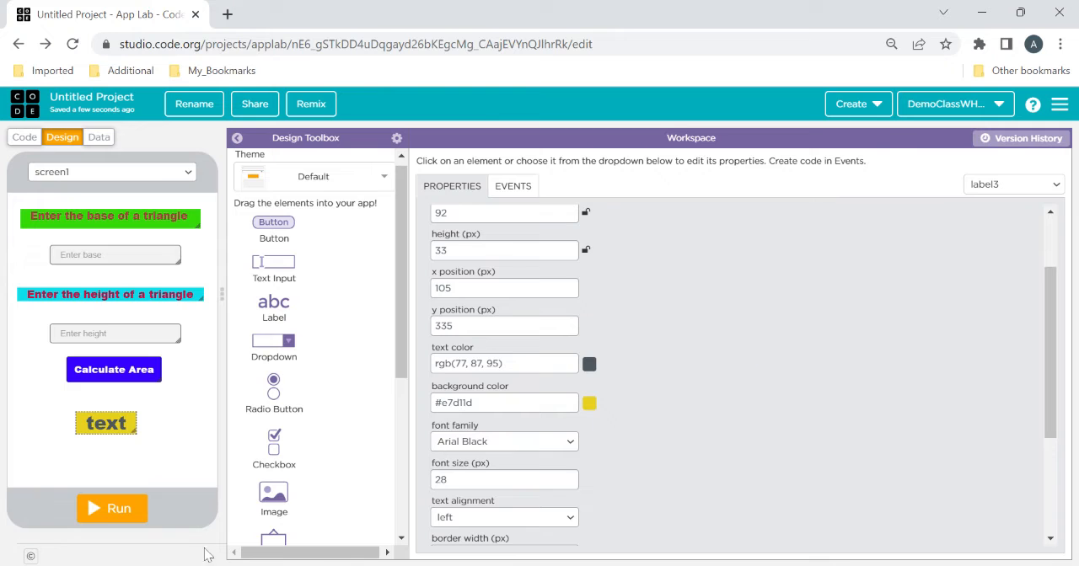
# Clear the default text of the yellow label below the Calculate Area button
pyautogui.scroll(2, 1053, 249)
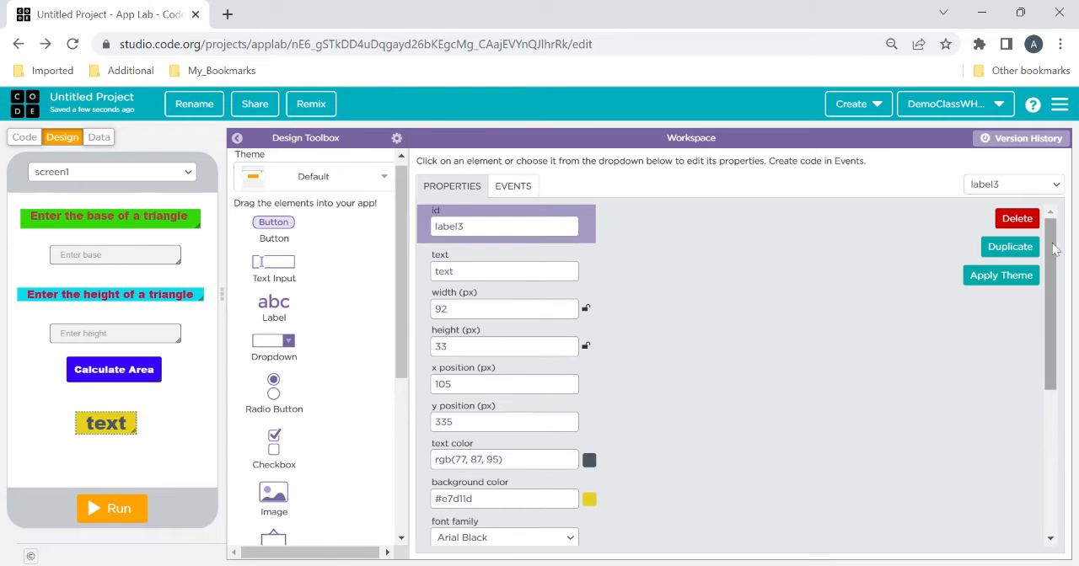
pyautogui.moveTo(459, 272); pyautogui.dragTo(421, 280)
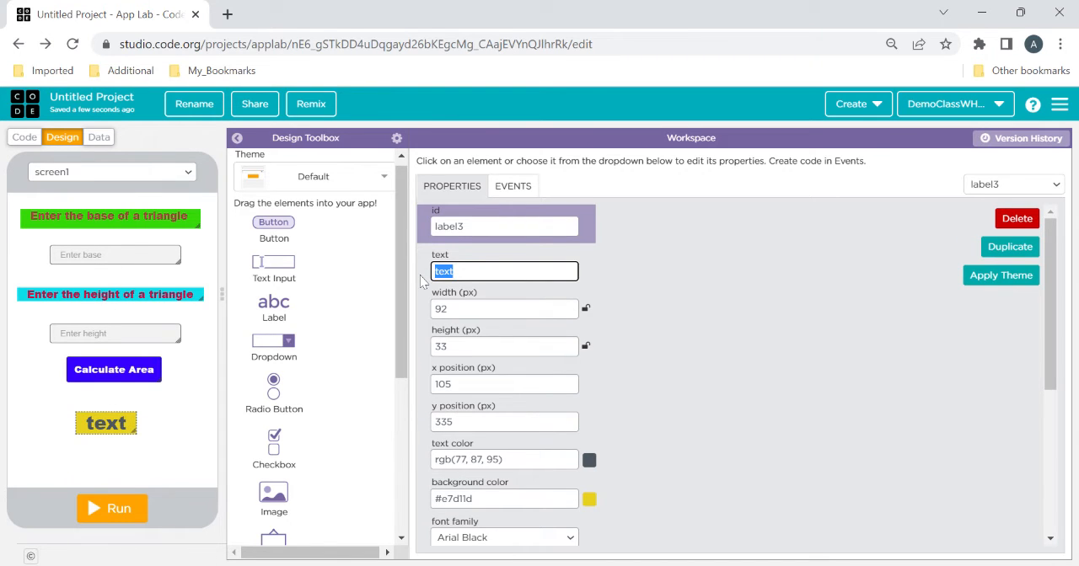
pyautogui.press('BackSpace')
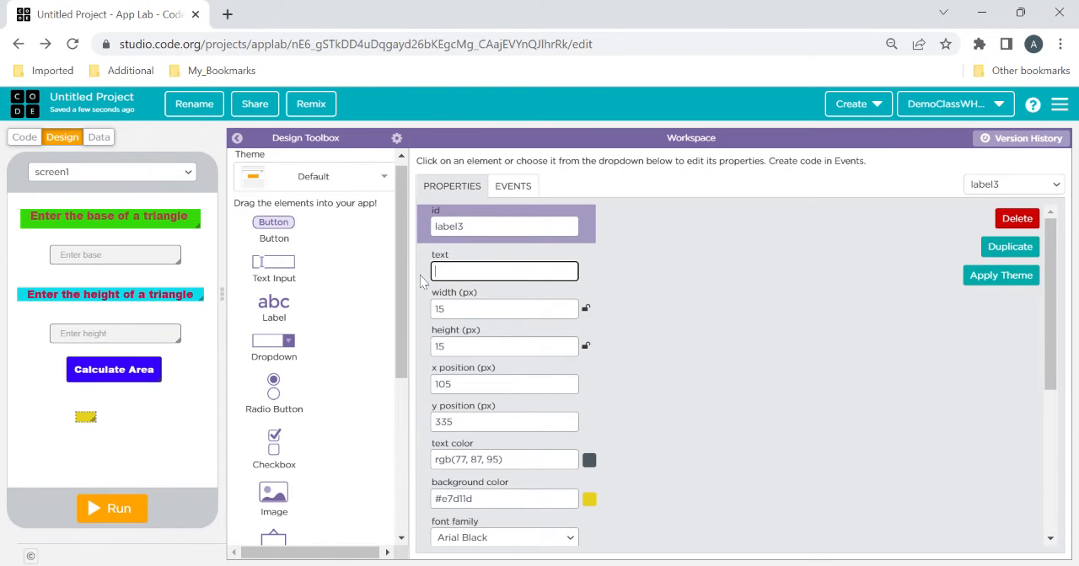
pyautogui.click(85, 413)
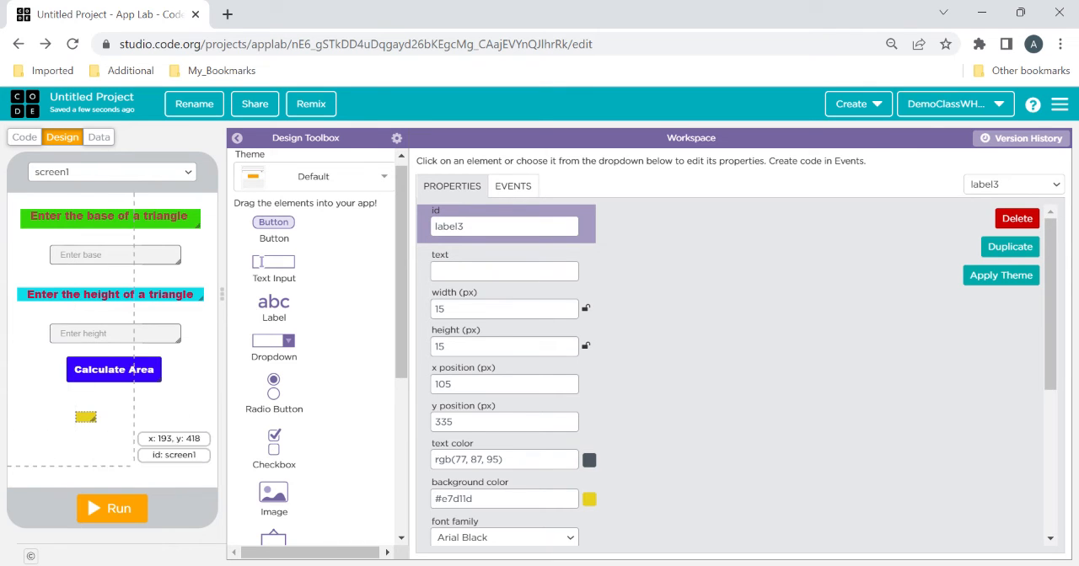
# Run the app with the empty yellow label, try the Calculate Area button, and reset the app
pyautogui.click(113, 508)
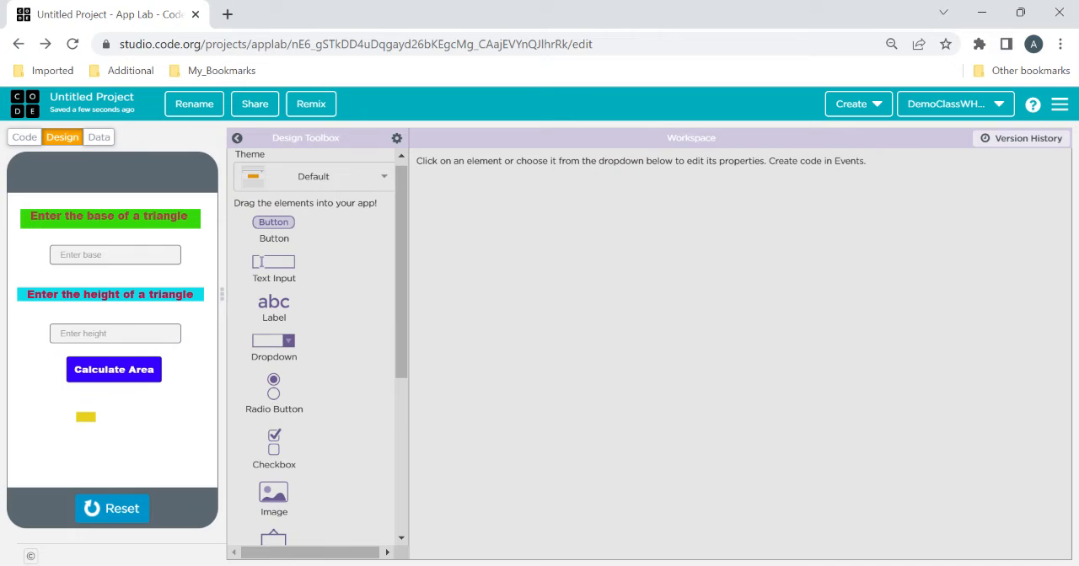
pyautogui.click(145, 372)
pyautogui.click(118, 508)
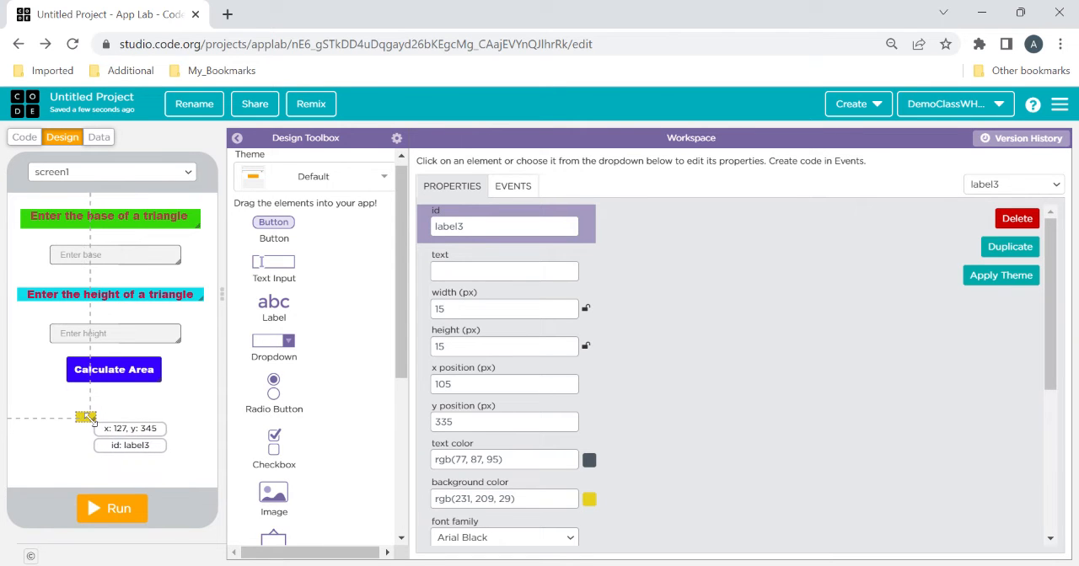
pyautogui.click(590, 501)
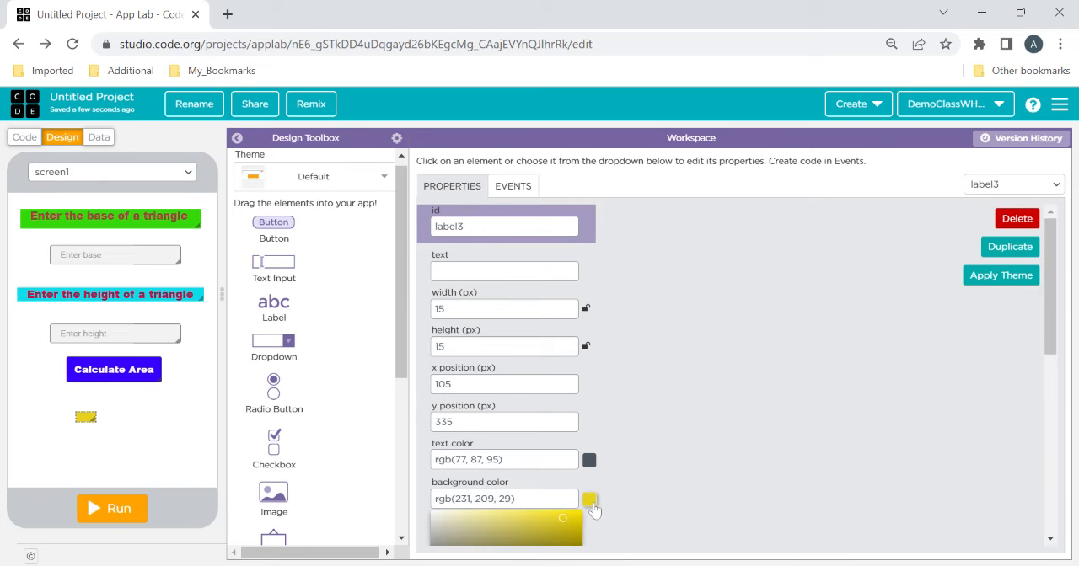
pyautogui.moveTo(1050, 327); pyautogui.dragTo(1052, 394)
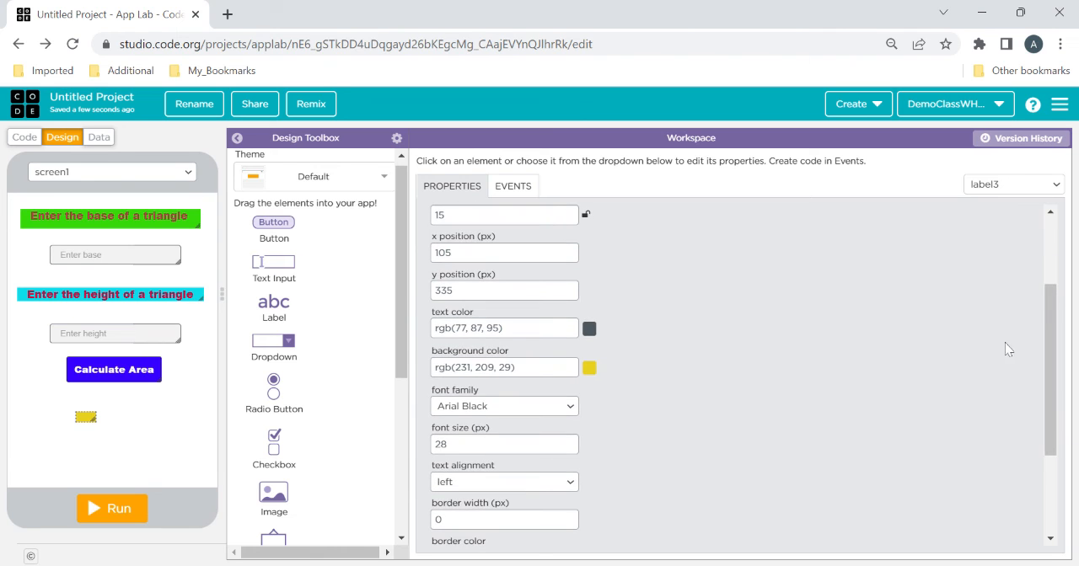
pyautogui.scroll(3, 1055, 267)
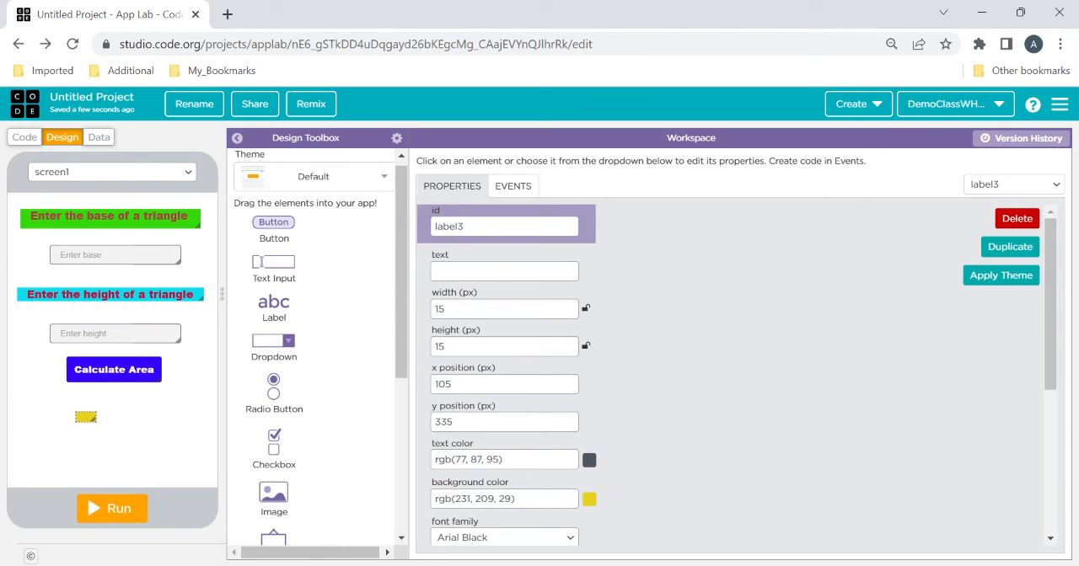
# Set the yellow label's text to "Area"
pyautogui.click(505, 271)
pyautogui.write('Area')
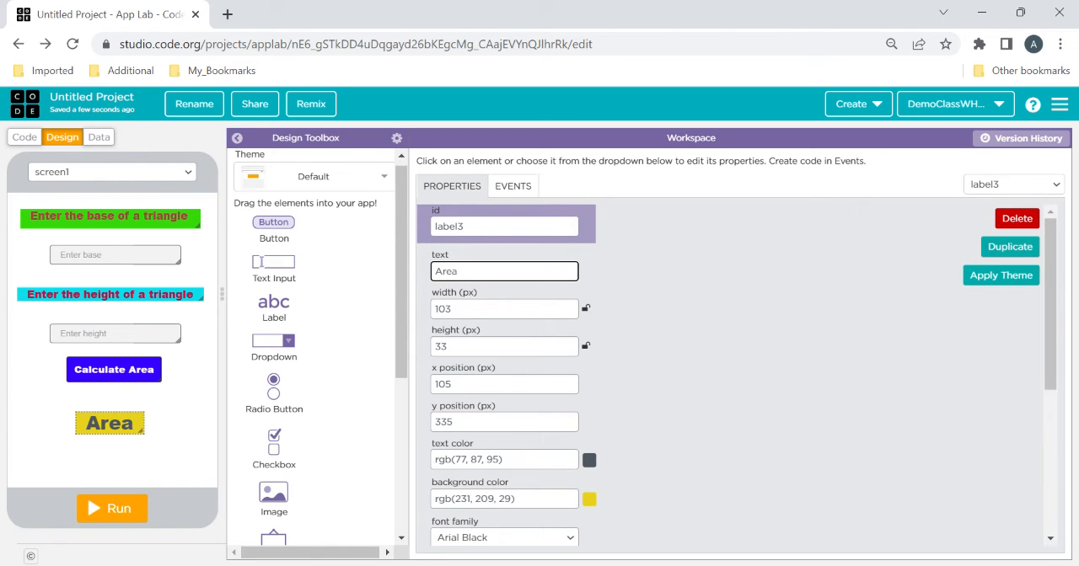
pyautogui.click(757, 401)
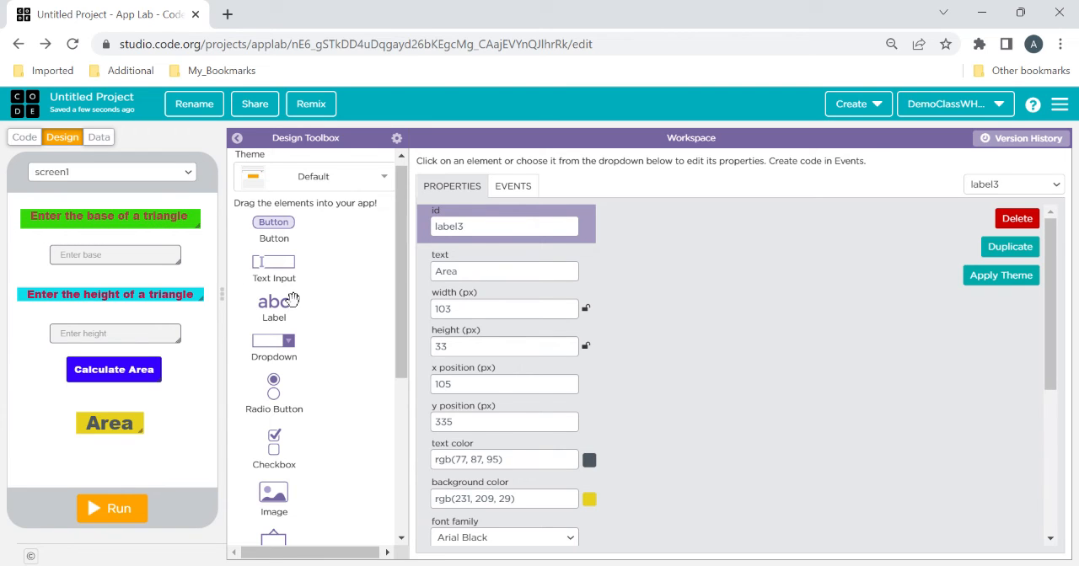
# Review the properties of the base and height labels, their text inputs and the Calculate Area button
pyautogui.click(135, 220)
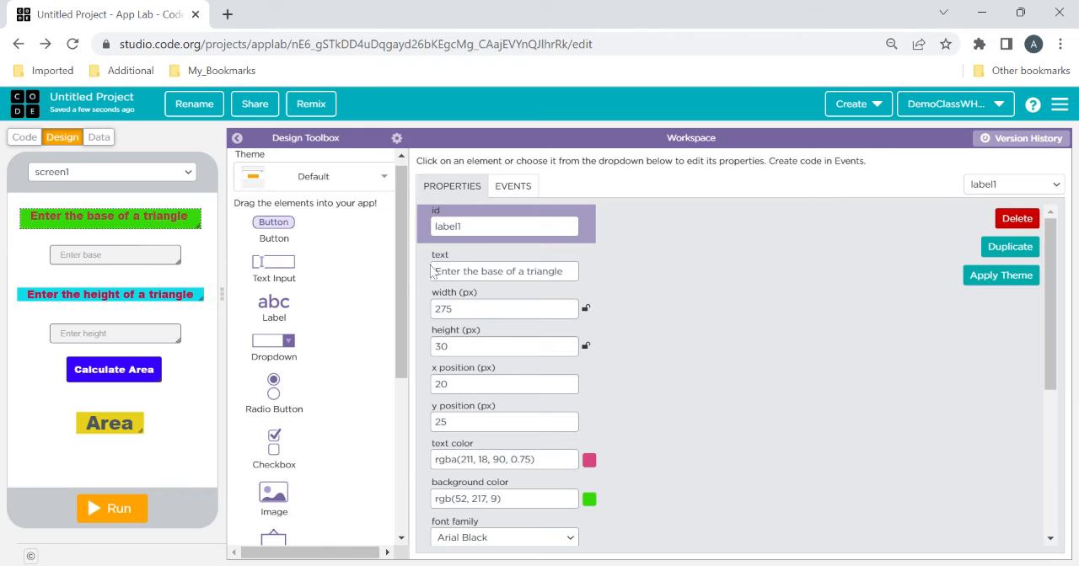
pyautogui.click(464, 271)
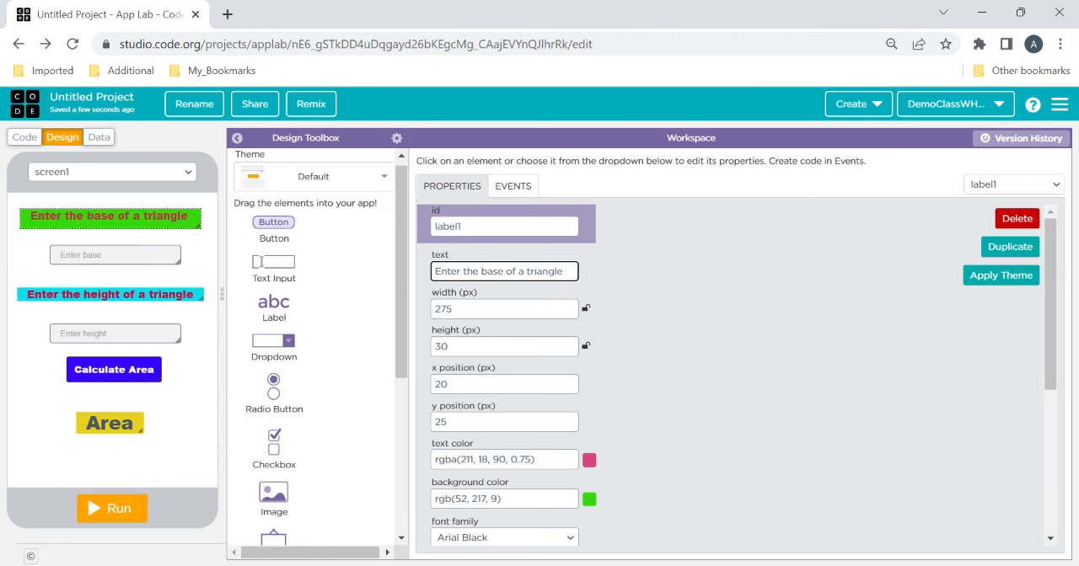
pyautogui.click(134, 258)
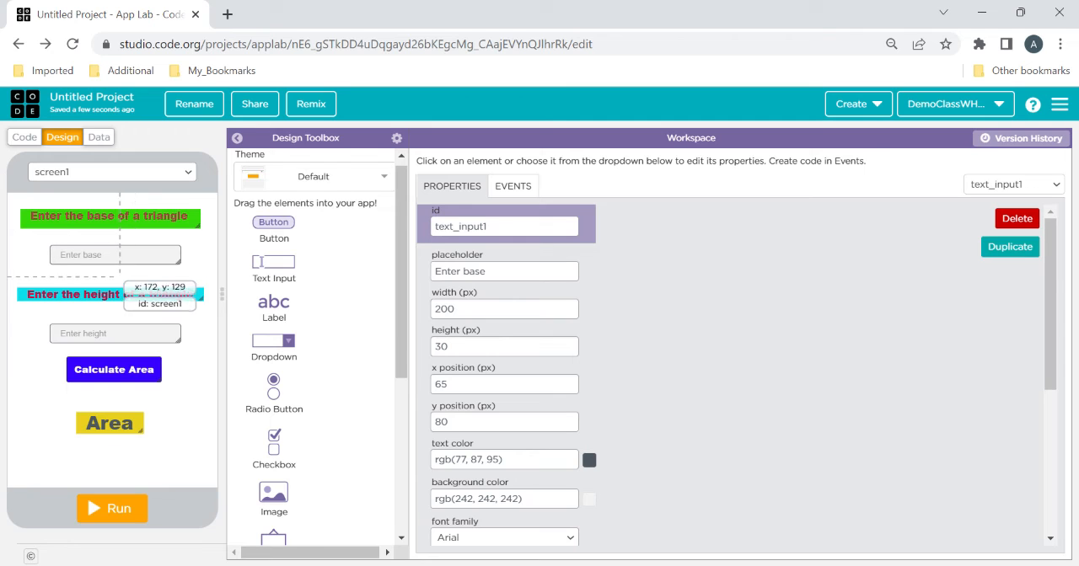
pyautogui.click(111, 293)
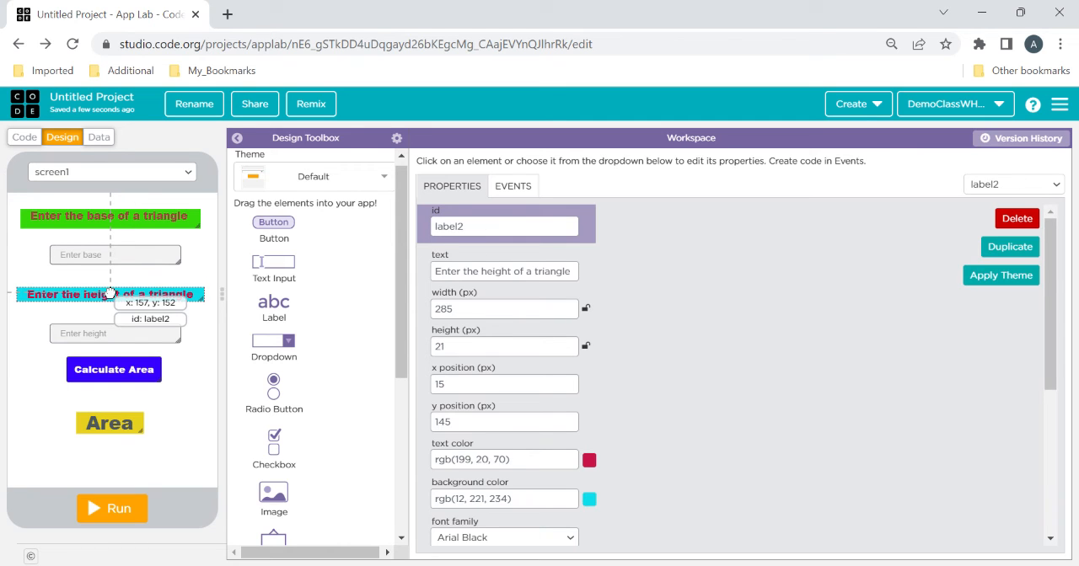
pyautogui.click(110, 335)
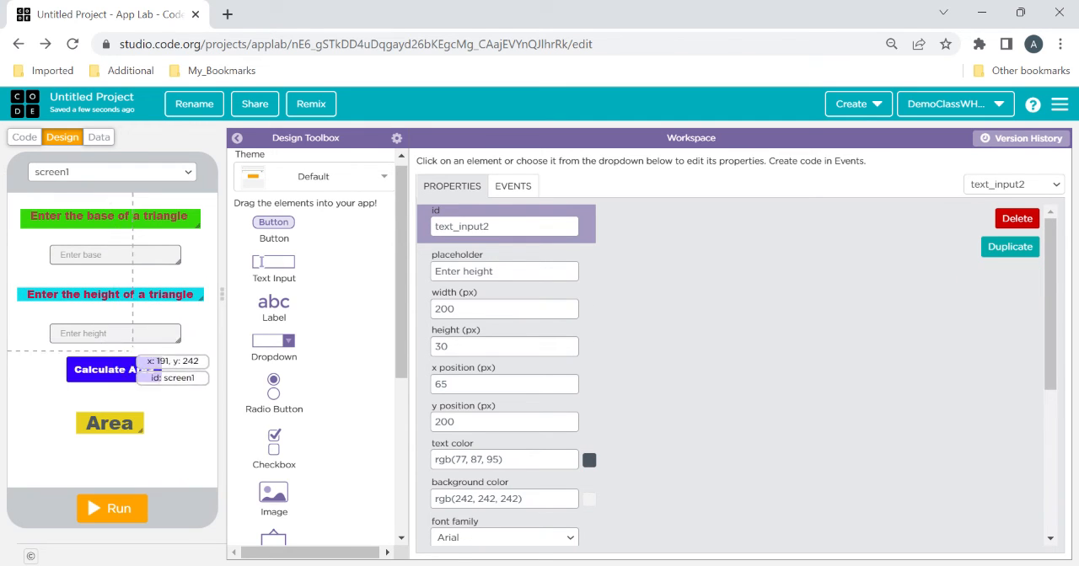
pyautogui.click(124, 369)
# Move the yellow Area label slightly to an x position of 110 px, keeping it below the Calculate Area button
pyautogui.click(122, 419)
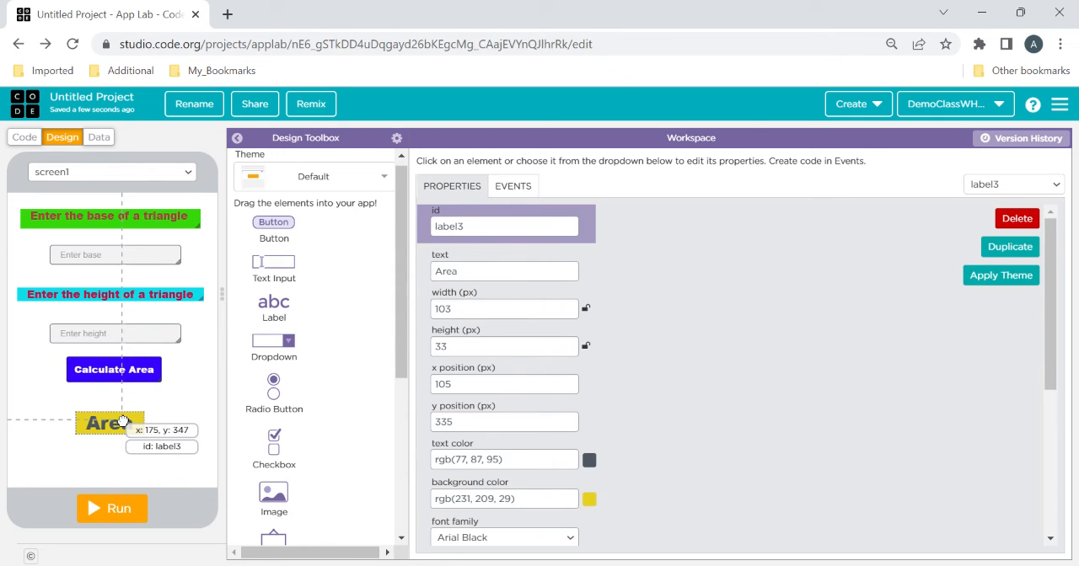
pyautogui.moveTo(122, 419)
pyautogui.mouseDown()
pyautogui.moveTo(135, 419)
pyautogui.moveTo(84, 421)
pyautogui.moveTo(102, 420)
pyautogui.mouseUp()
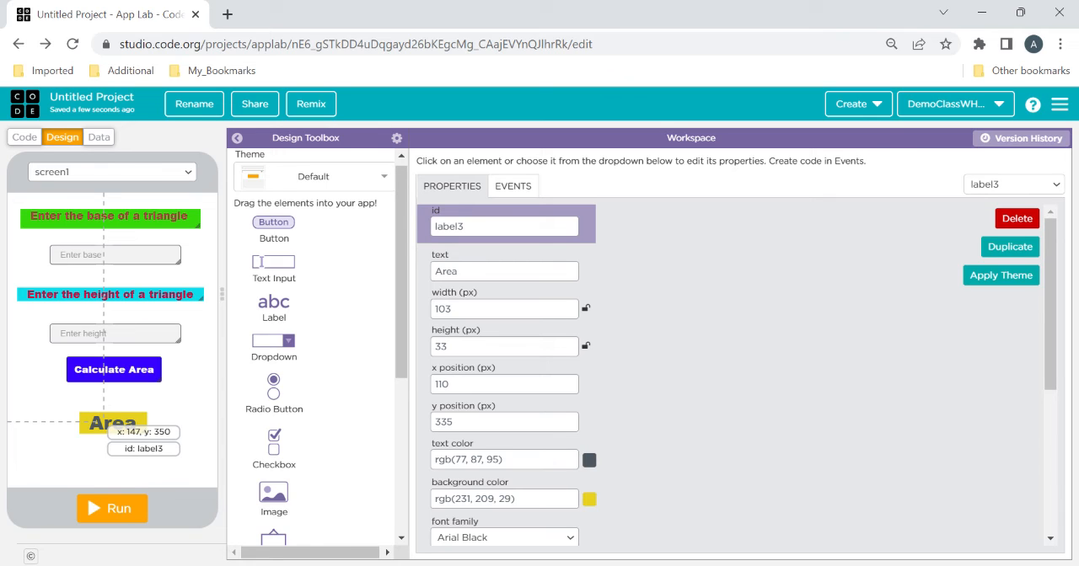
pyautogui.moveTo(102, 421); pyautogui.dragTo(85, 452)
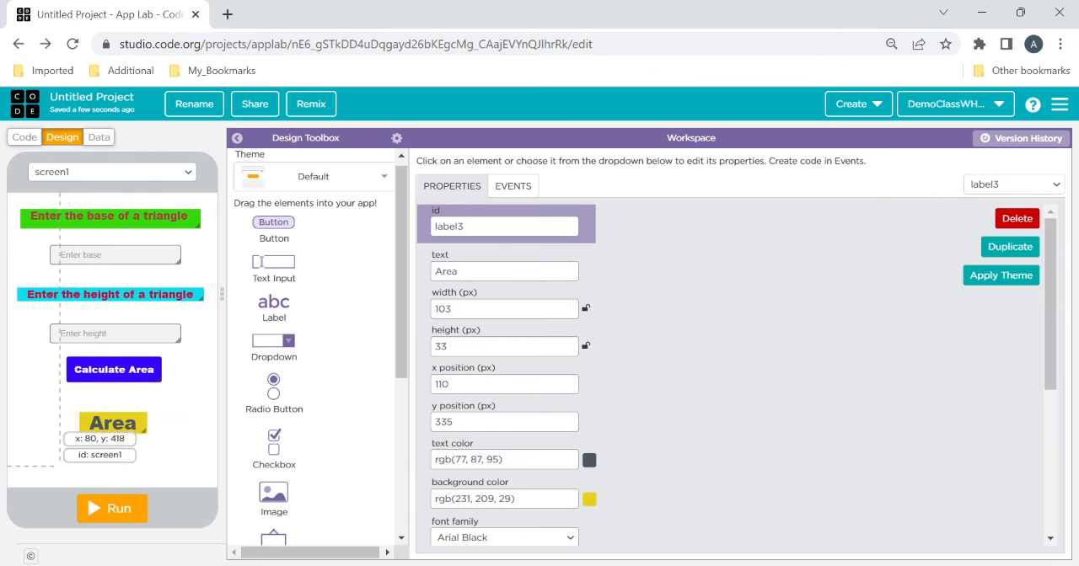
# Set the background color of screen1 to a light teal, #77c6d2, after trying several tan shades
pyautogui.click(46, 432)
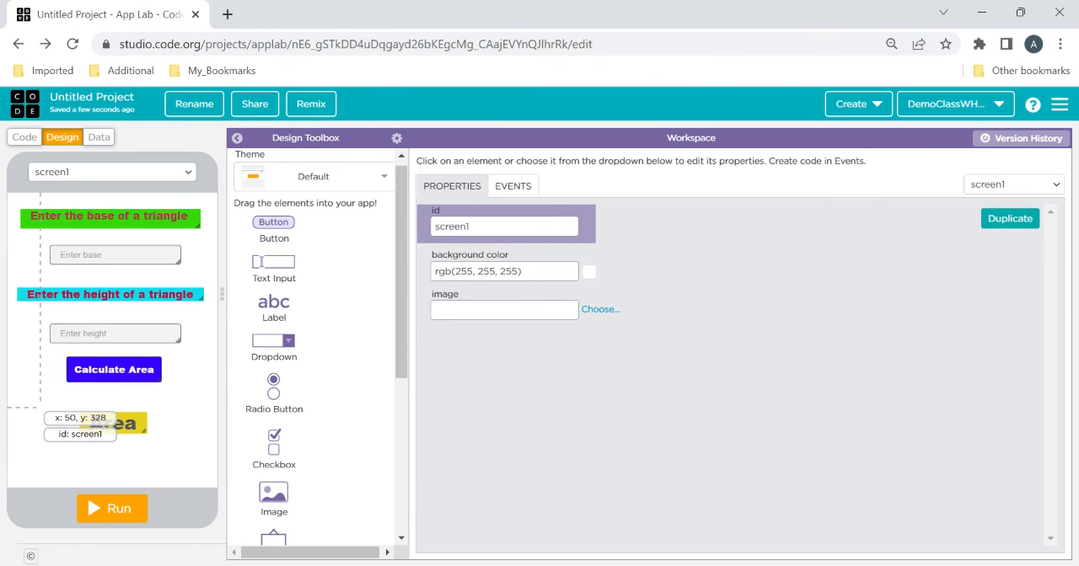
pyautogui.click(468, 226)
pyautogui.moveTo(469, 226); pyautogui.dragTo(433, 226)
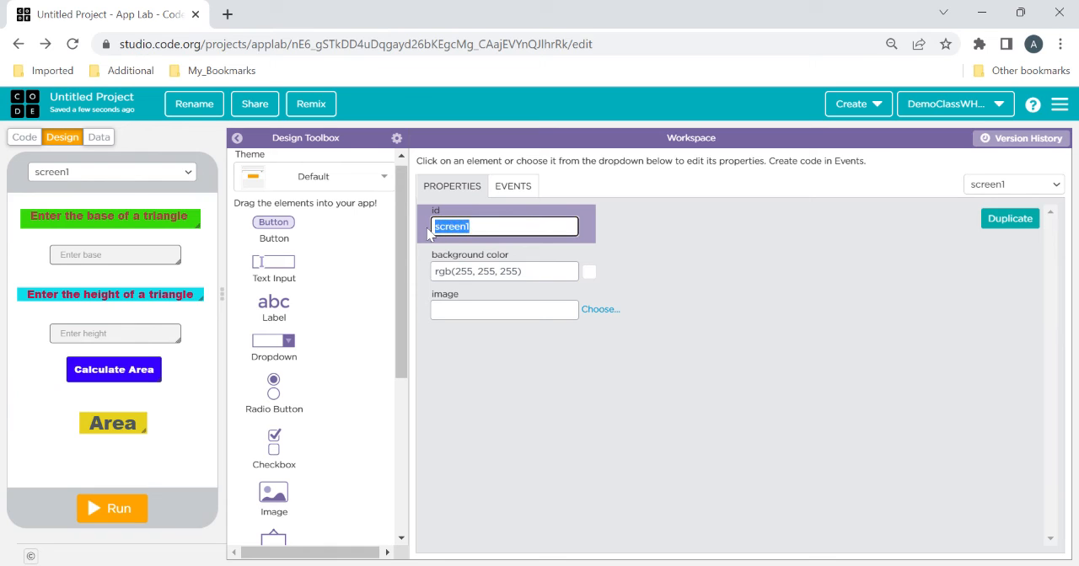
pyautogui.click(589, 272)
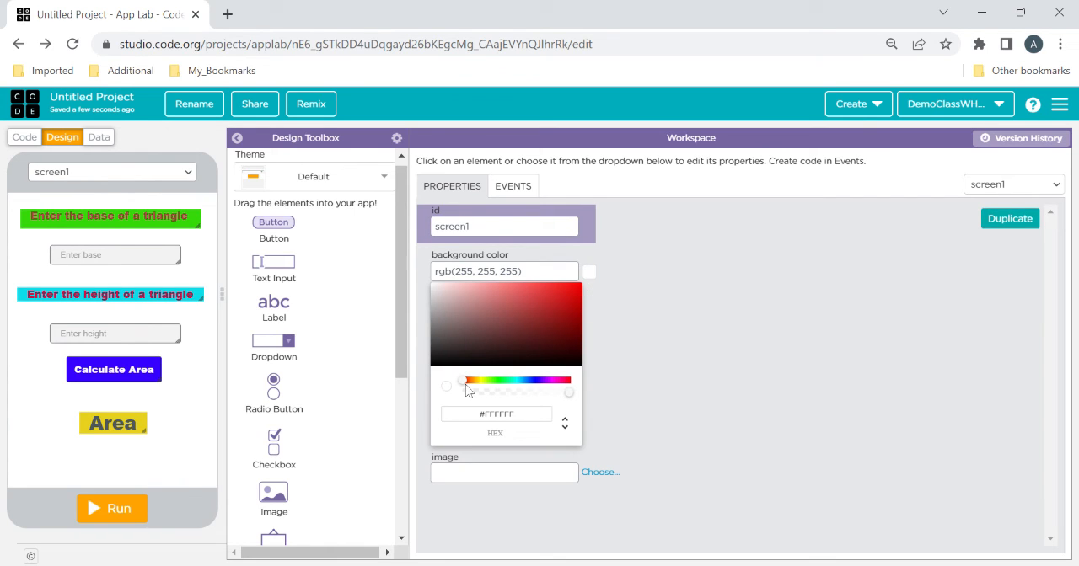
pyautogui.moveTo(466, 386); pyautogui.dragTo(478, 386)
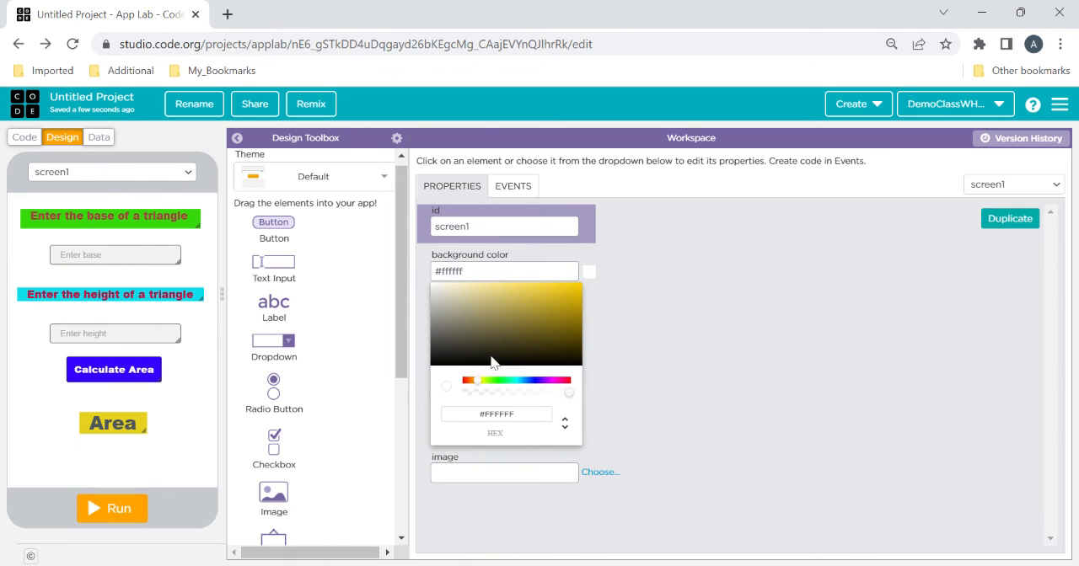
pyautogui.click(509, 298)
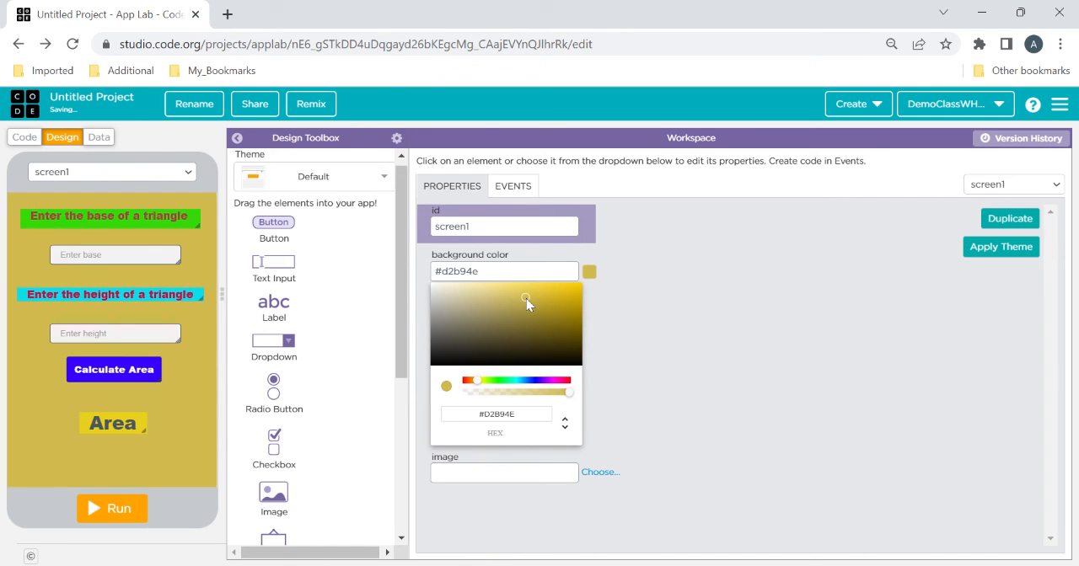
pyautogui.click(504, 320)
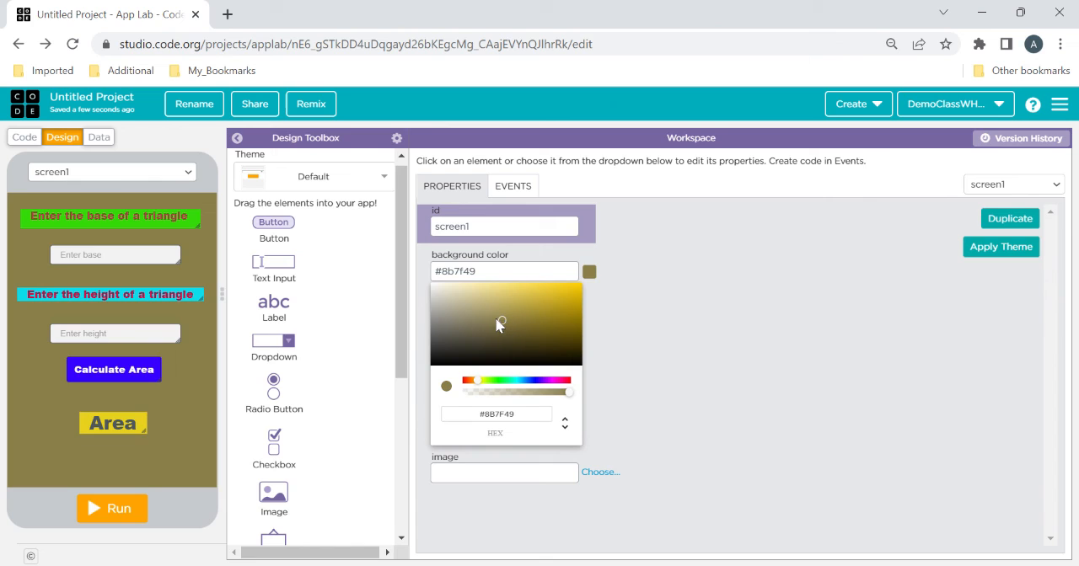
pyautogui.click(495, 318)
pyautogui.click(488, 307)
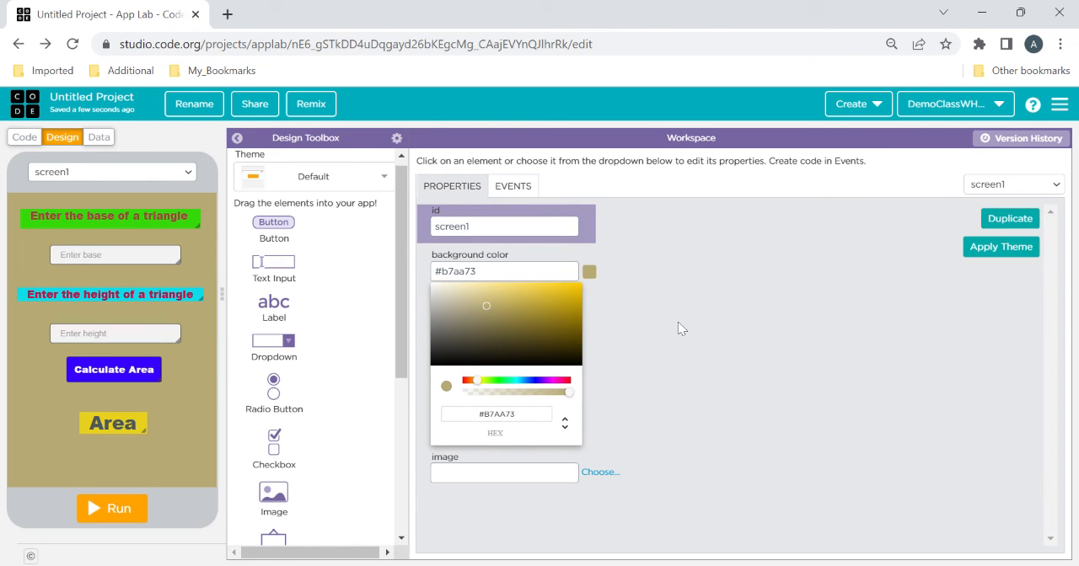
pyautogui.click(490, 309)
pyautogui.click(489, 305)
pyautogui.click(511, 292)
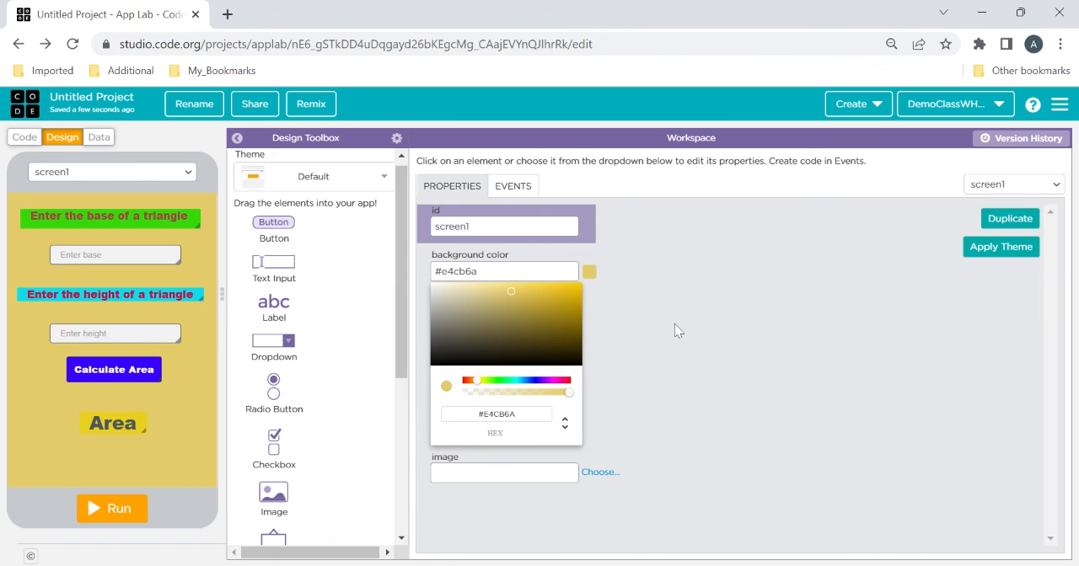
pyautogui.click(500, 324)
pyautogui.click(496, 297)
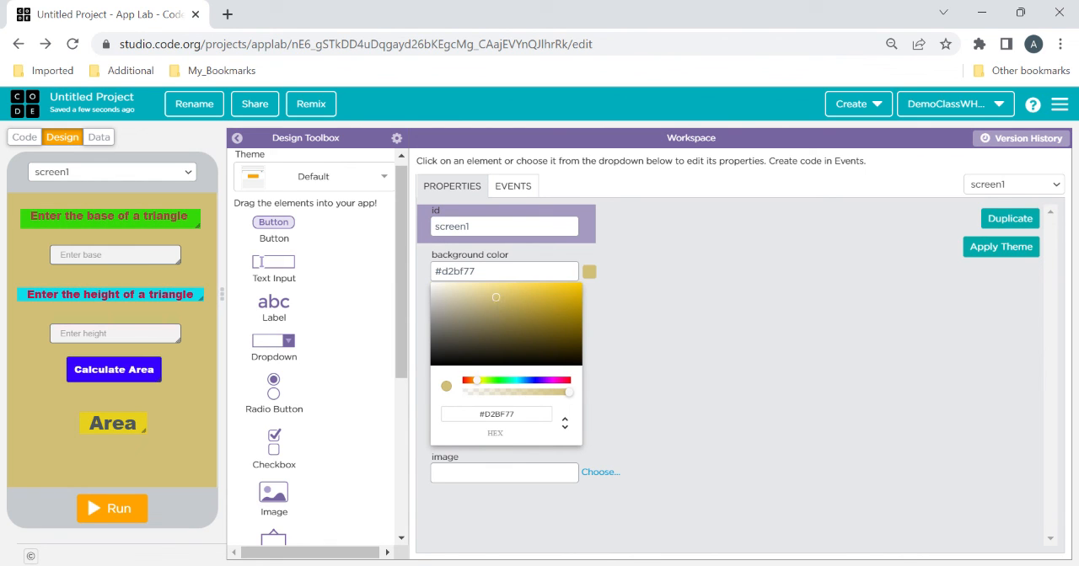
pyautogui.click(520, 381)
pyautogui.click(687, 357)
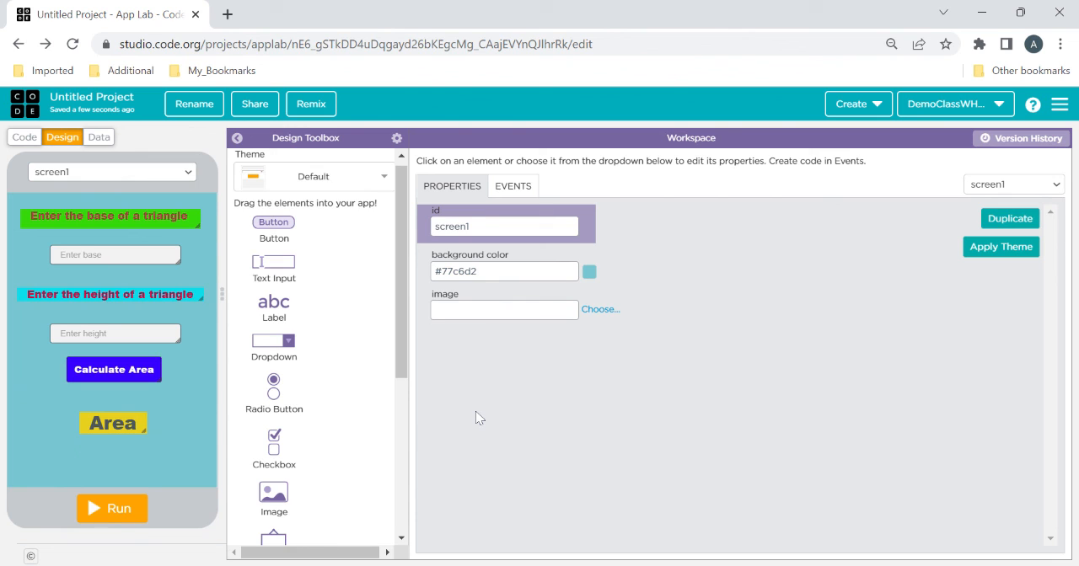
# Rename the project to AreaOfTriangle, save the name, and switch from the design view to the code view
pyautogui.click(186, 111)
pyautogui.moveTo(138, 101); pyautogui.dragTo(42, 108)
pyautogui.write('AreaOfTriangle')
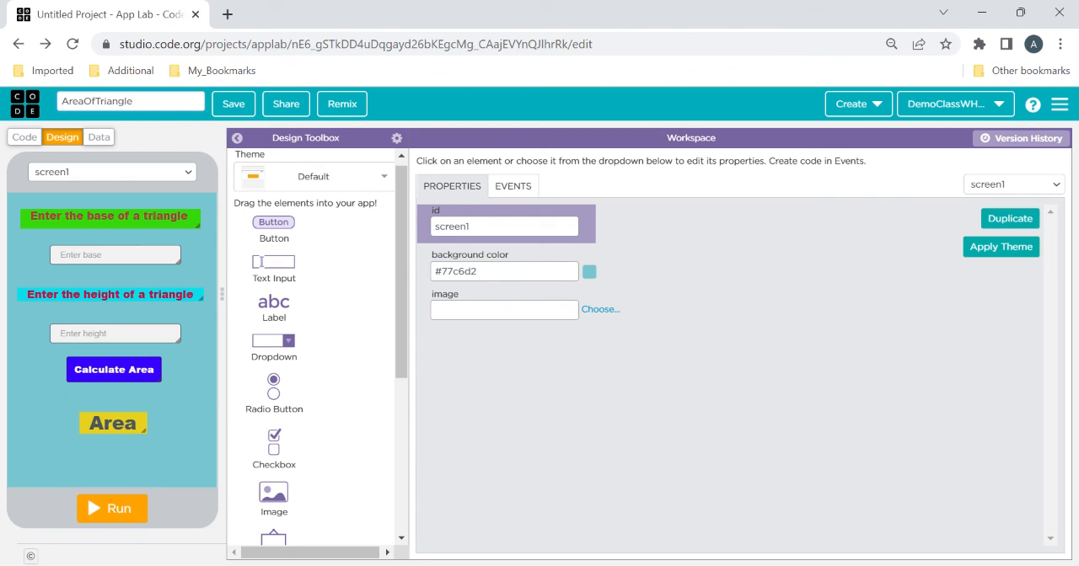
pyautogui.click(229, 103)
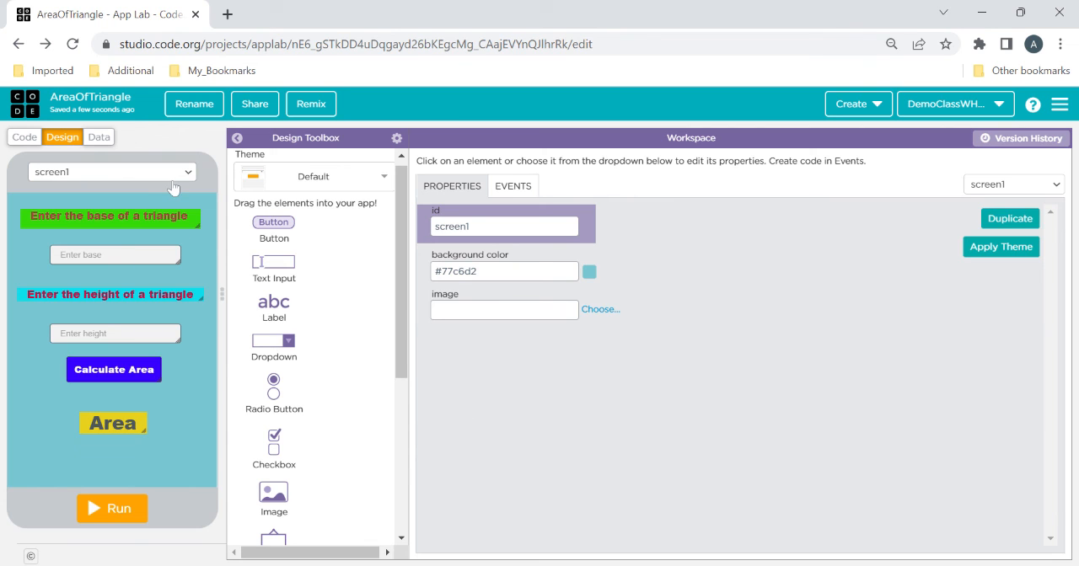
pyautogui.click(25, 137)
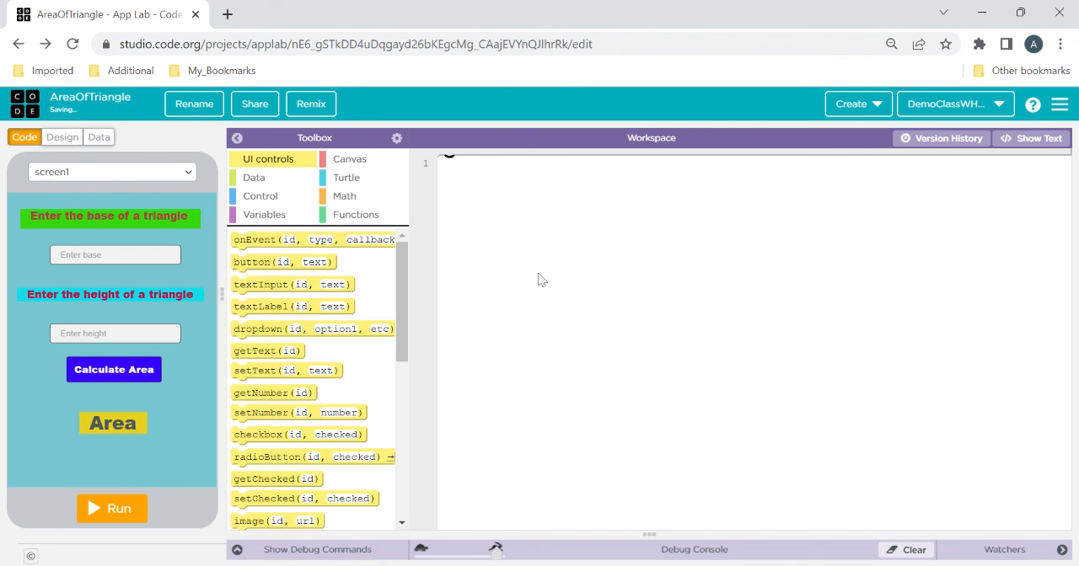